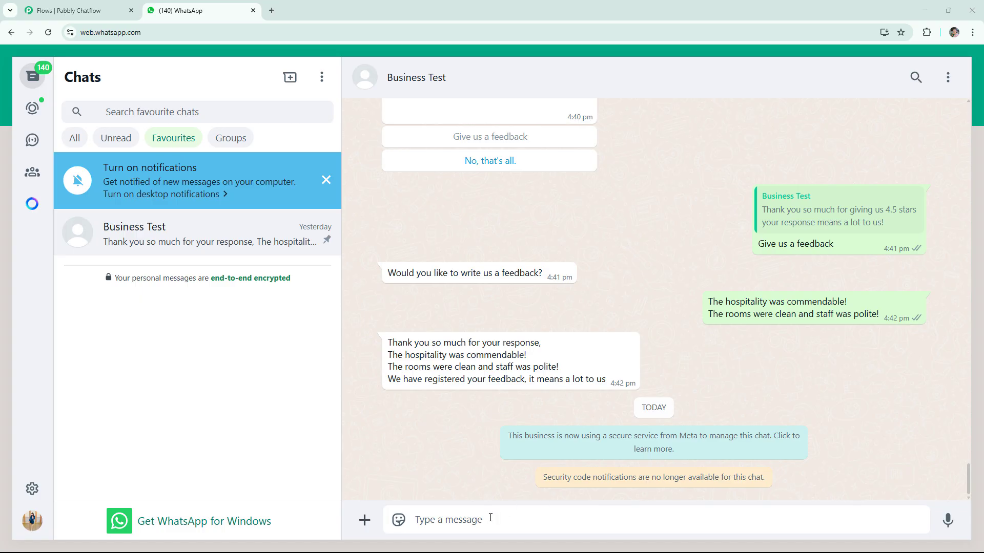
- Send "Hello" in the Business Test chat and accept the fitness quiz invitation with "Let's go!"
type("Hello")
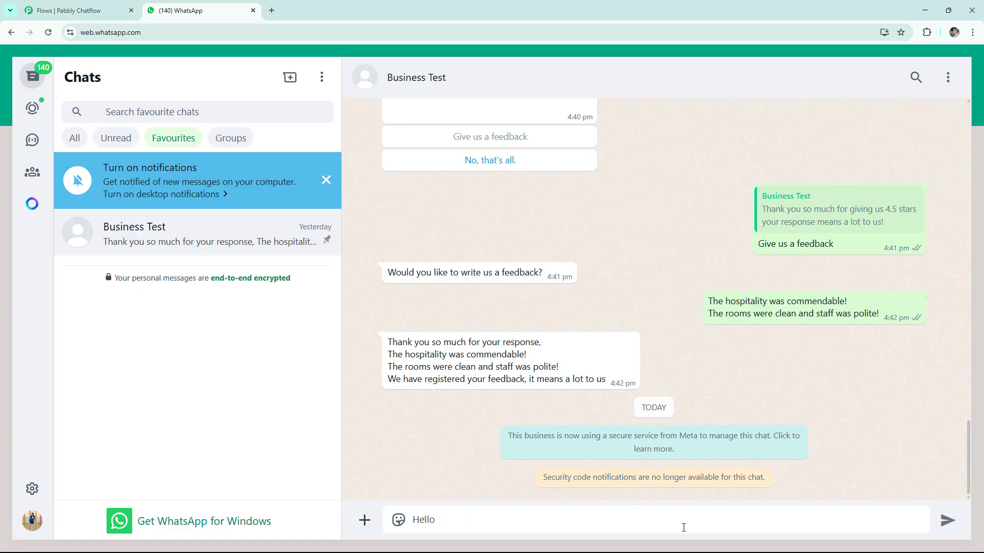
key("Return")
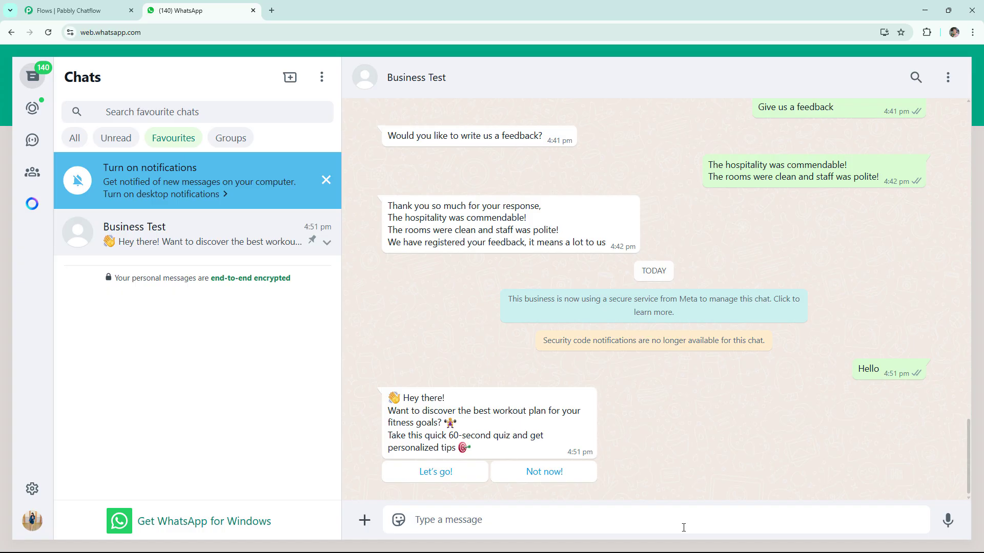
left_click(447, 480)
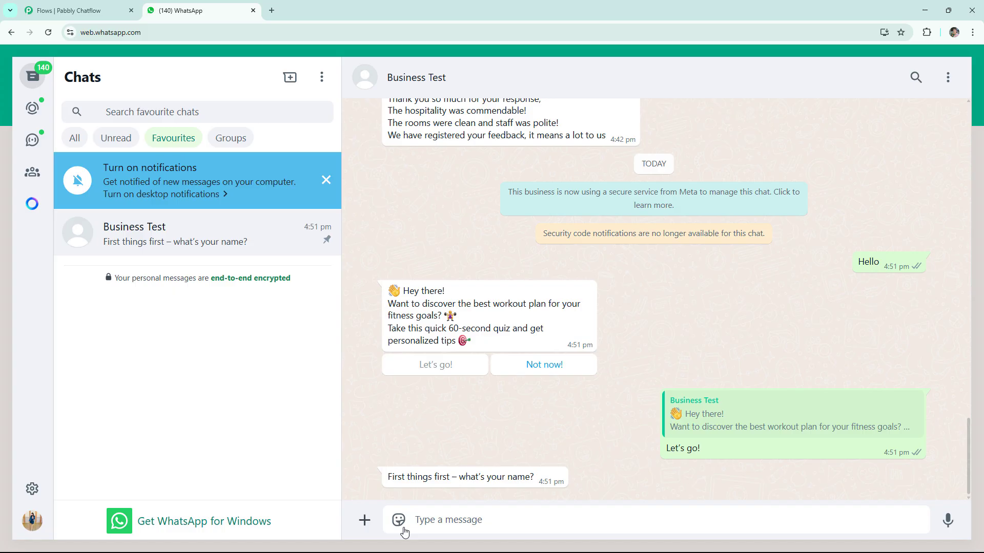
- Answer the chatbot's quiz with the customer's name, the fitness goal "Build muscle" and the workout type "Gym workouts"
type("Demo User")
key("Return")
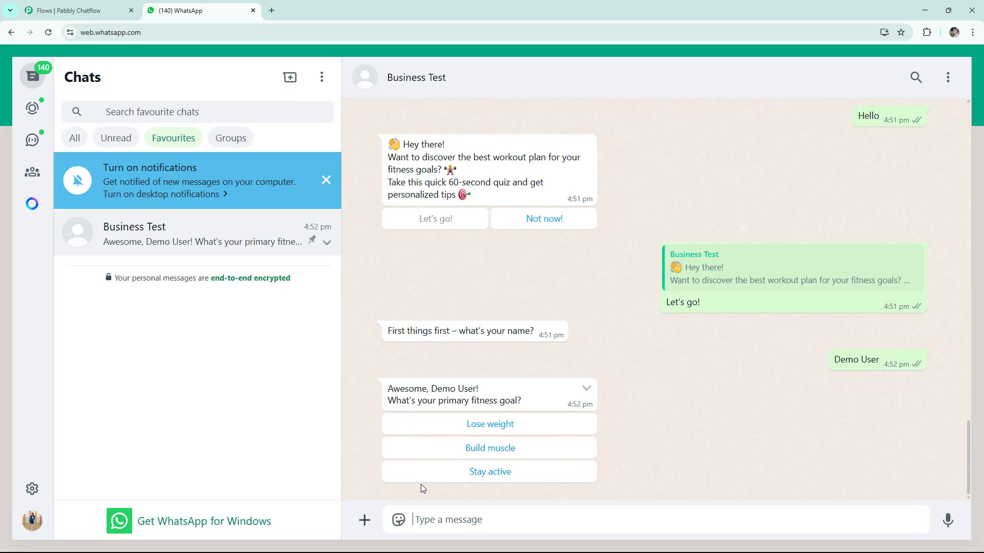
left_click(490, 449)
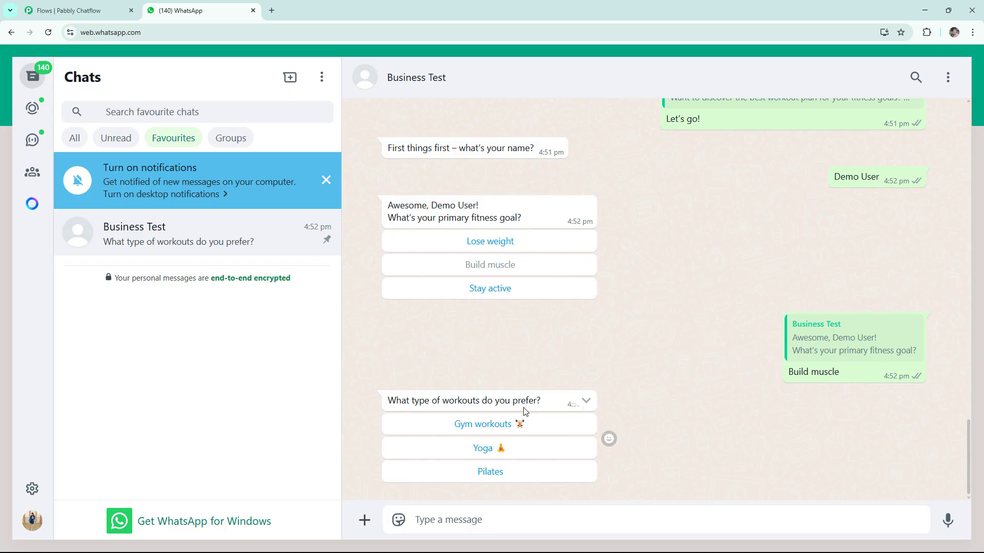
left_click(484, 426)
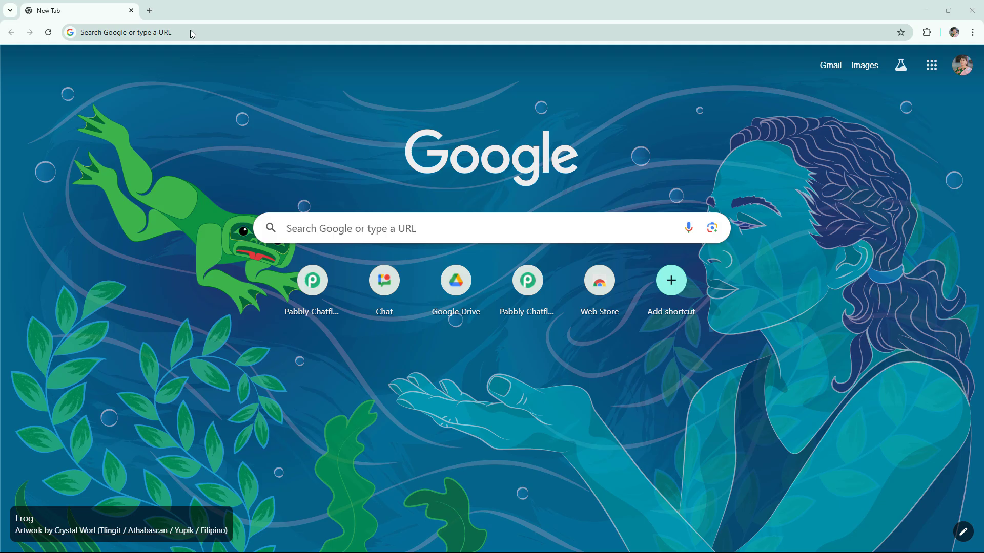
left_click(191, 30)
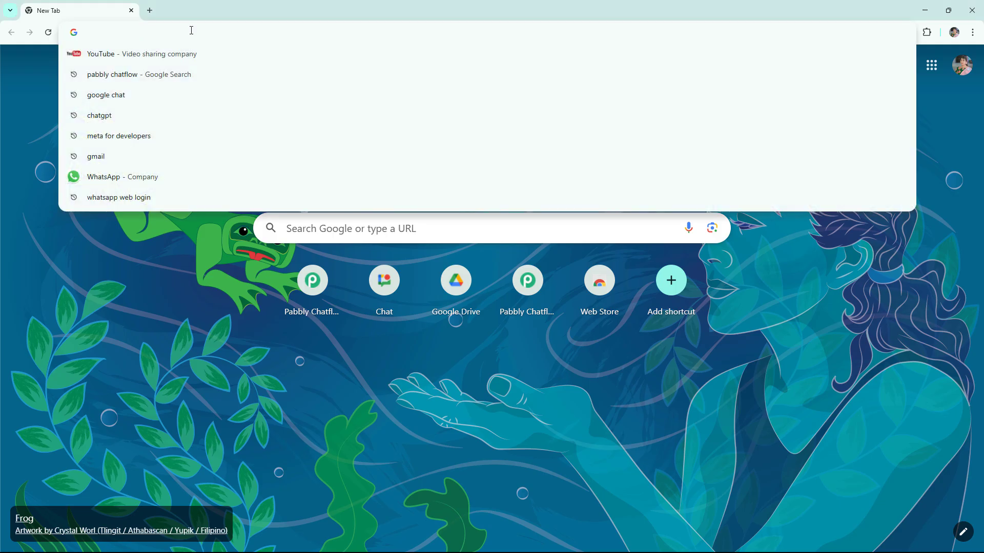
type("https://www.pabbly.com/chatflow")
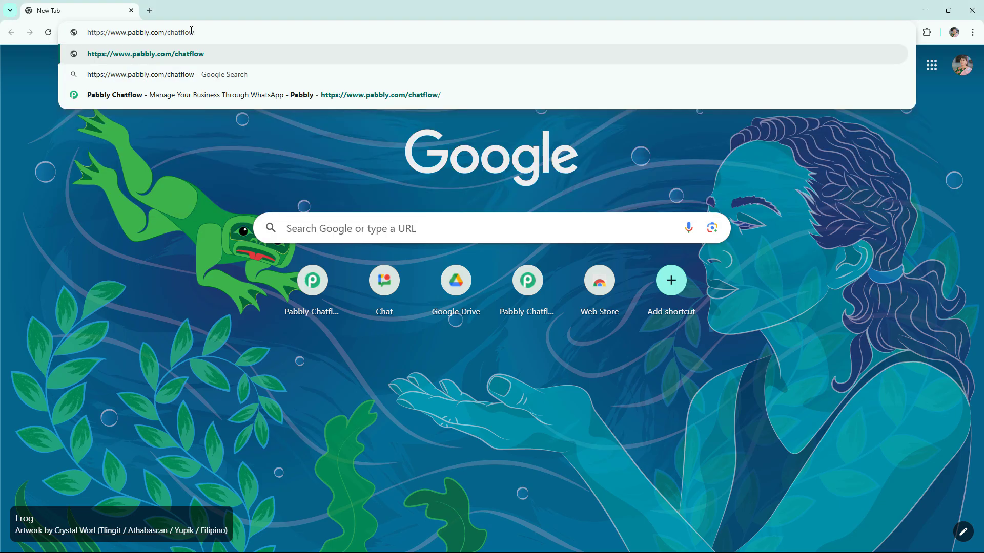
key("Return")
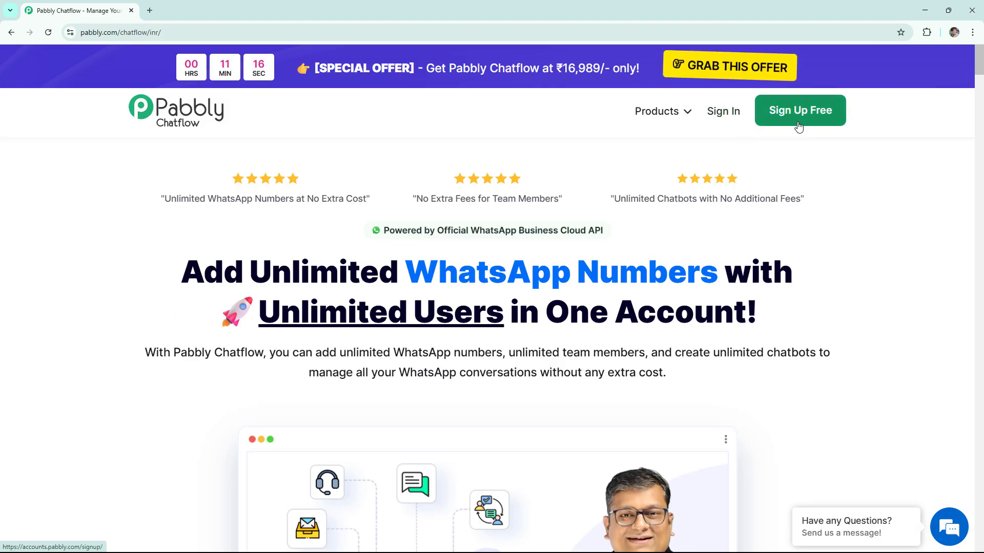
left_click(732, 116)
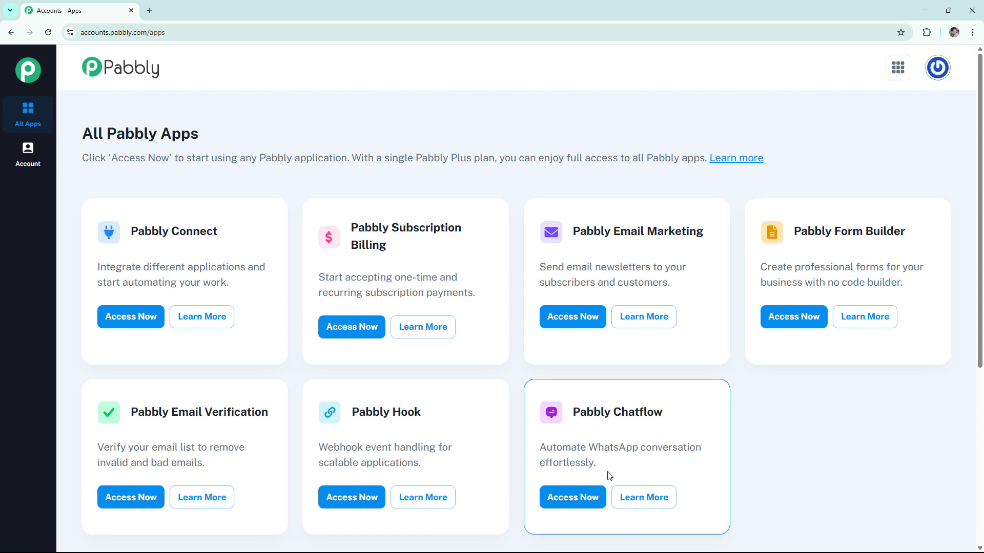
left_click(574, 499)
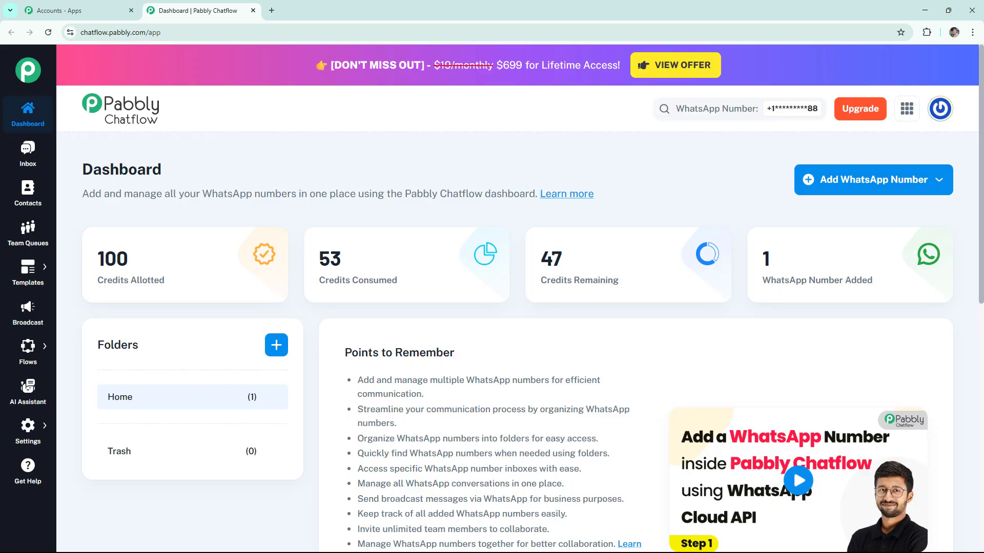
- Review the Manual Token Connect form for adding a WhatsApp number and close it without entering anything
left_click(865, 189)
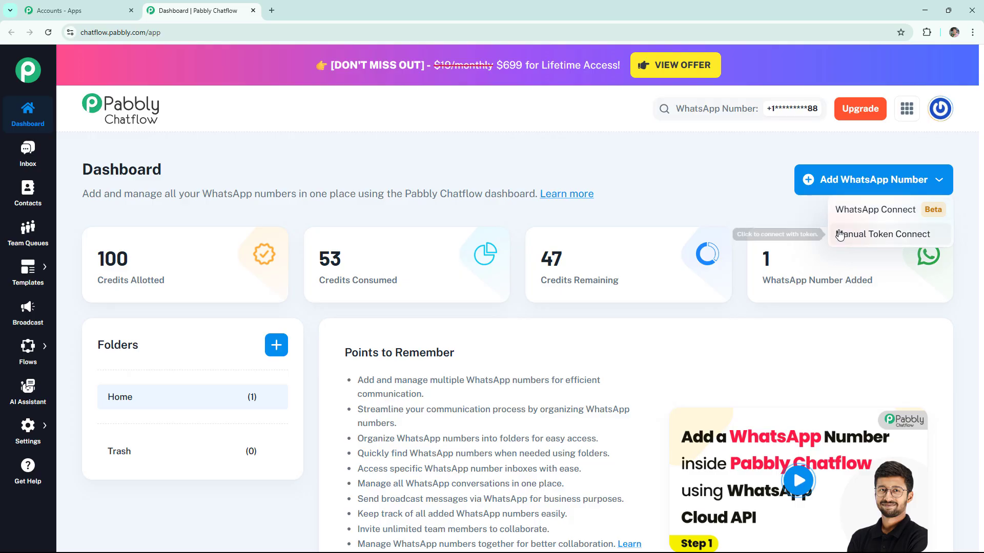
left_click(888, 247)
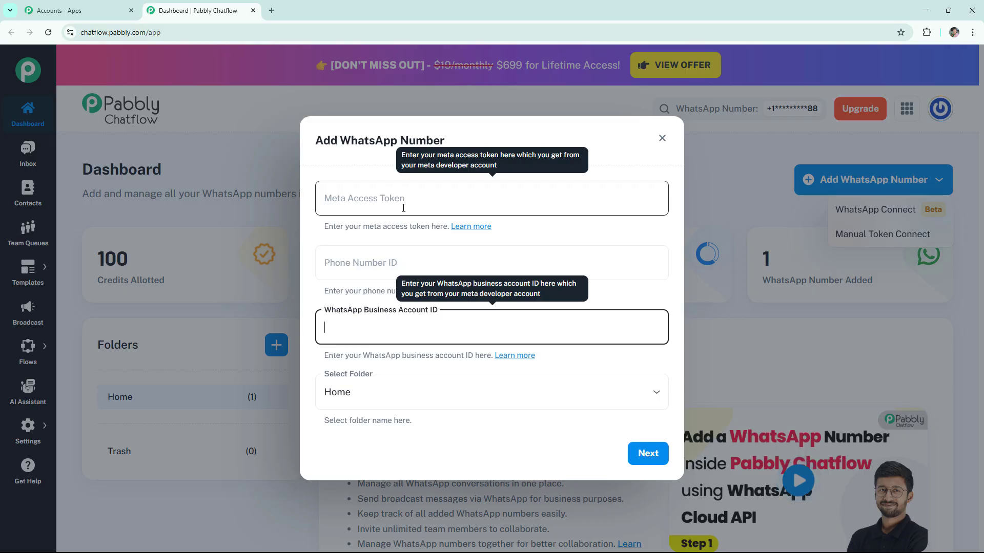
left_click(661, 138)
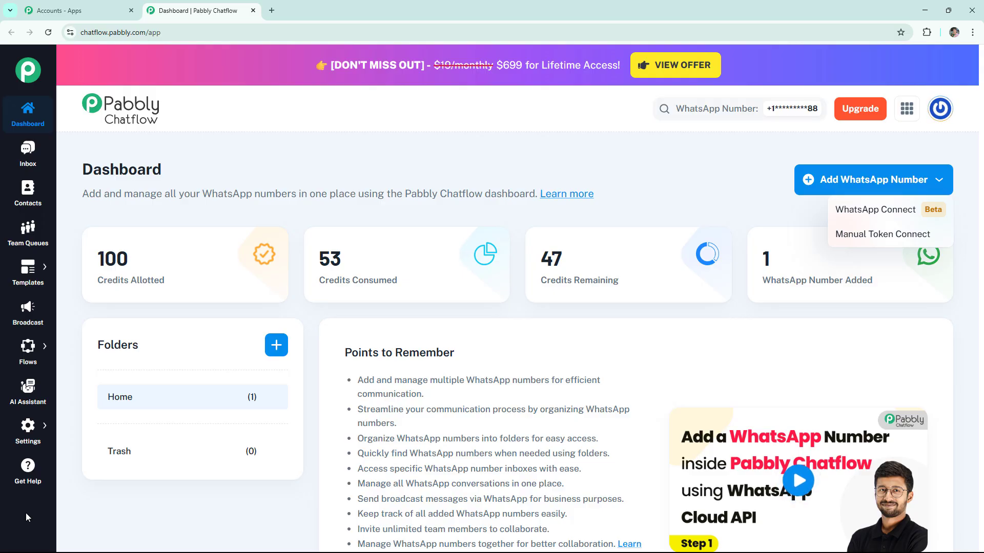
- Look through the existing flows in the Flow Builder and add a new flow
left_click(30, 351)
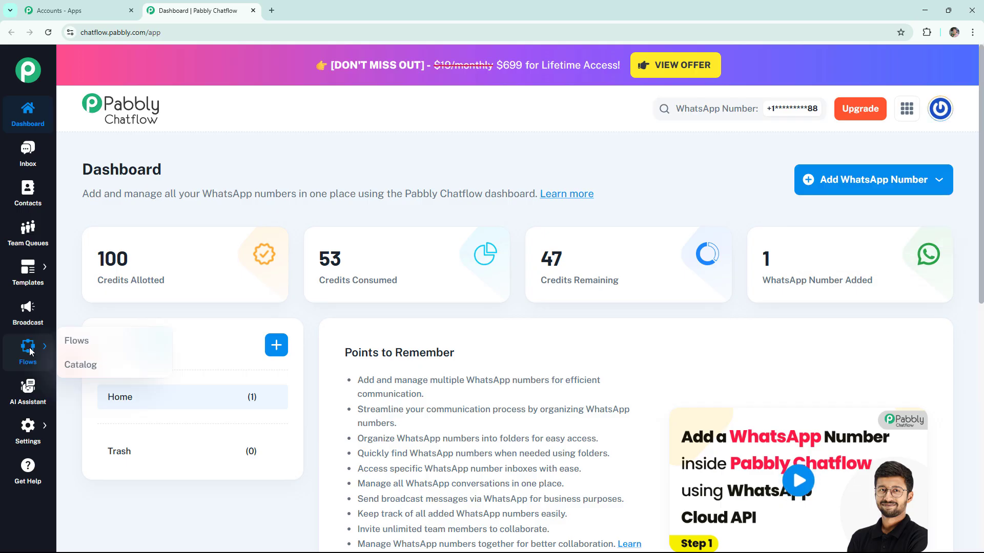
left_click(78, 341)
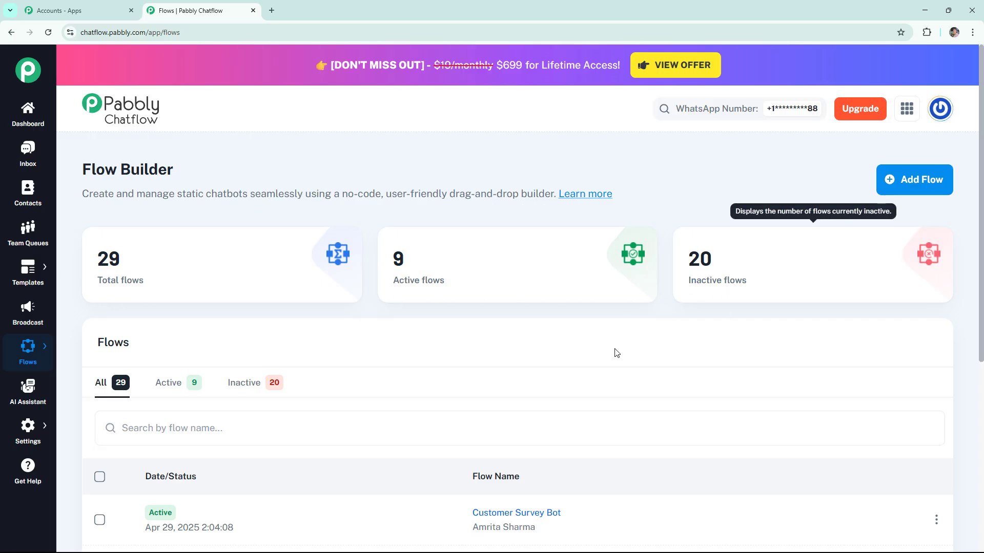
scroll(503, 367, "down", 1)
scroll(507, 374, "down", 5)
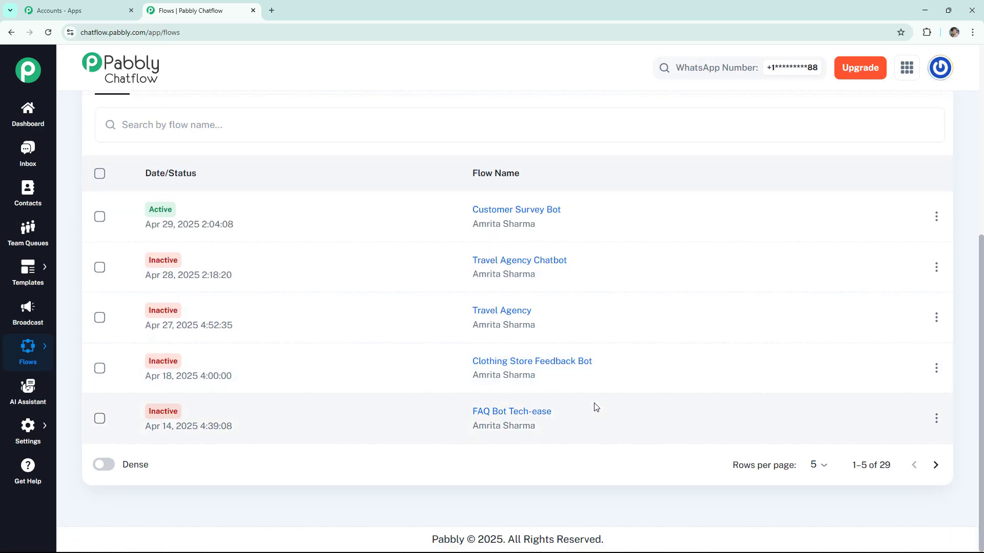
scroll(599, 407, "up", 2)
scroll(615, 404, "up", 4)
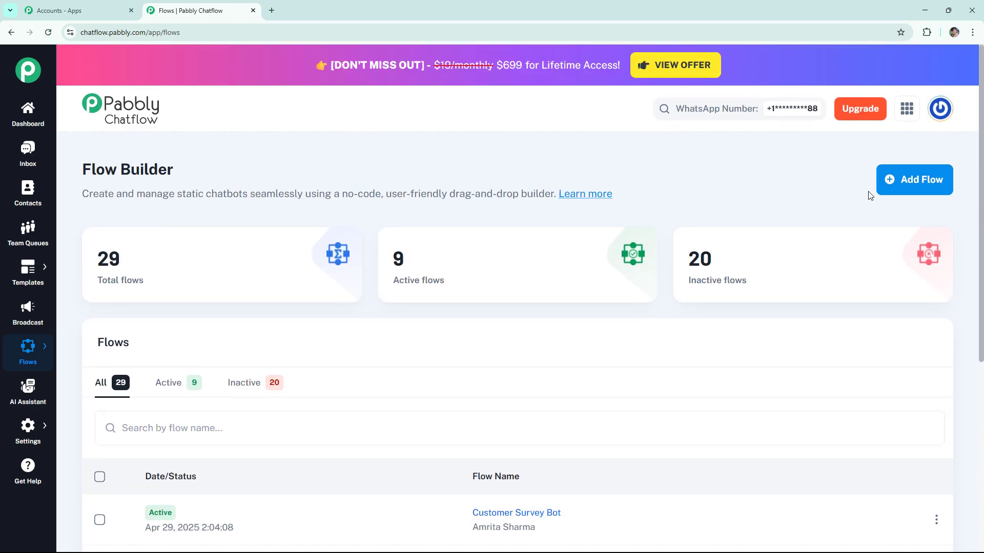
left_click(889, 184)
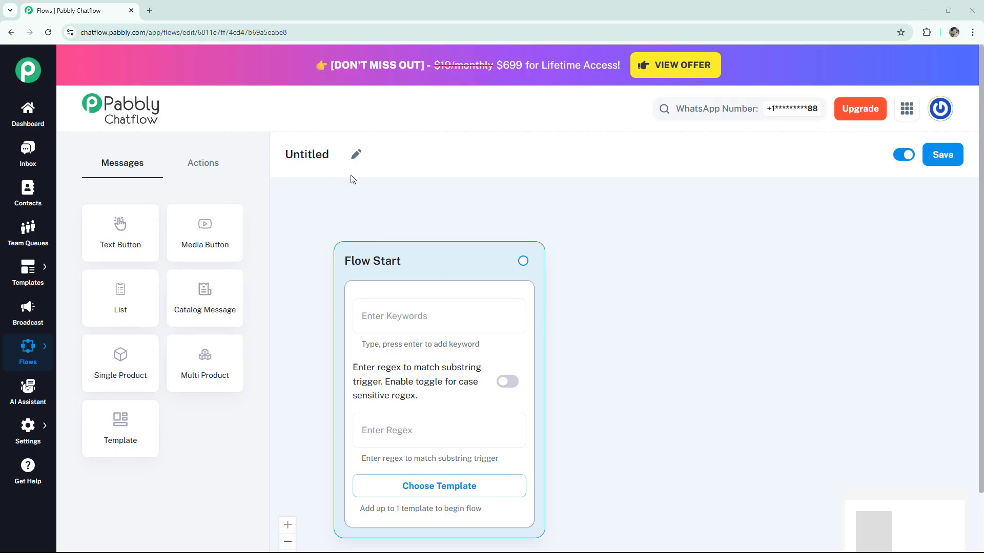
- Rename the untitled flow as "Quiz-based Marketing Bot"
left_click(357, 156)
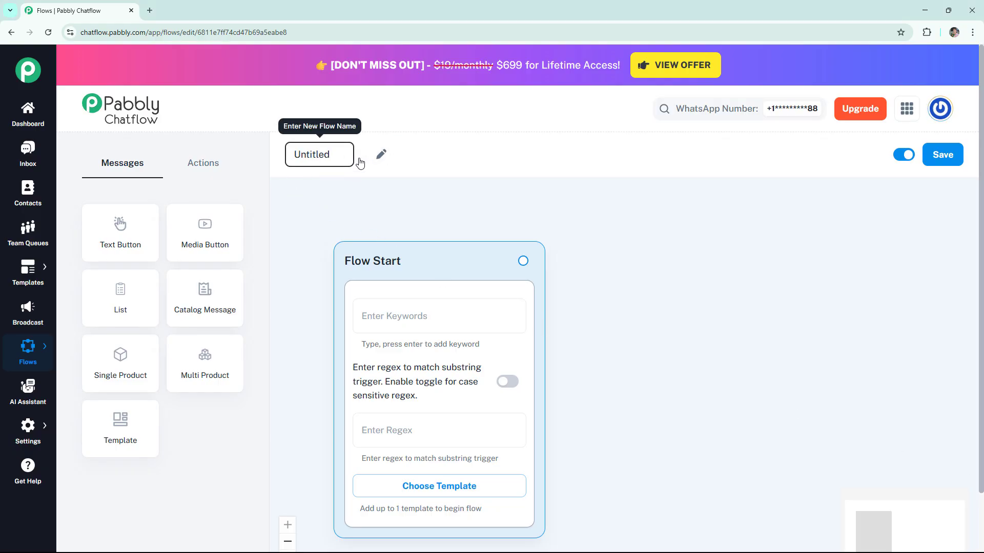
key("BackSpace")
key("BackSpace")
key("BackSpace")
key("BackSpace")
key("BackSpace")
key("BackSpace")
key("BackSpace")
key("BackSpace")
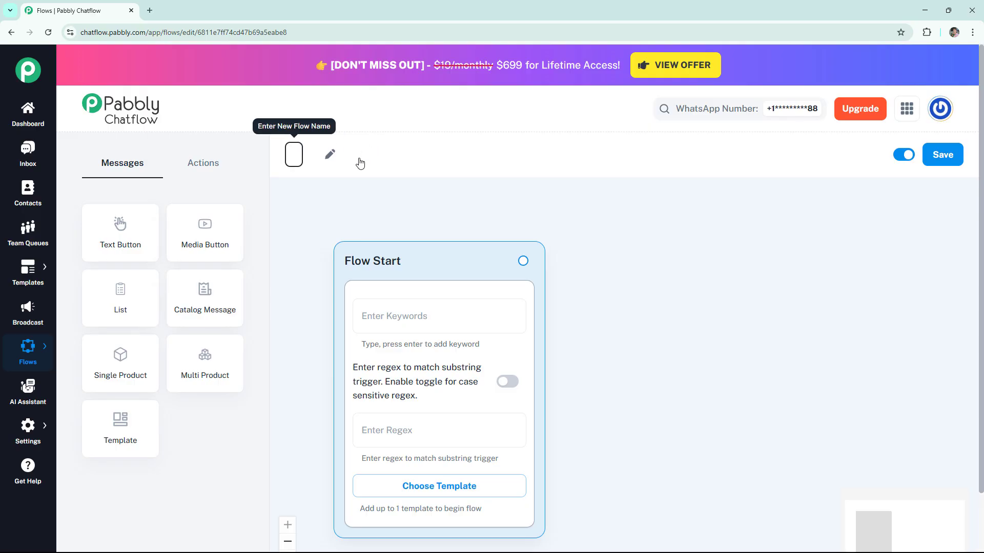
type("Quiz-based Marketing")
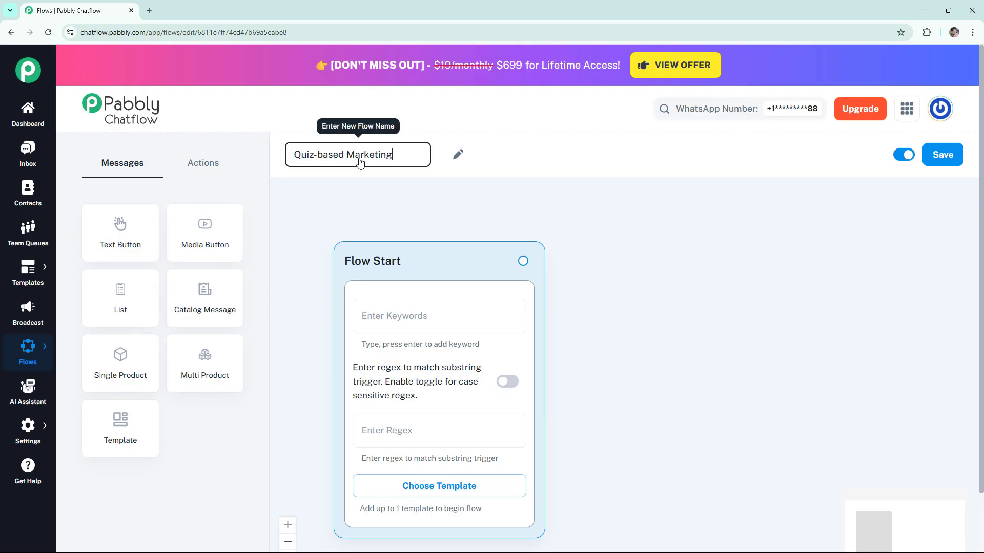
type("Bot")
key("Return")
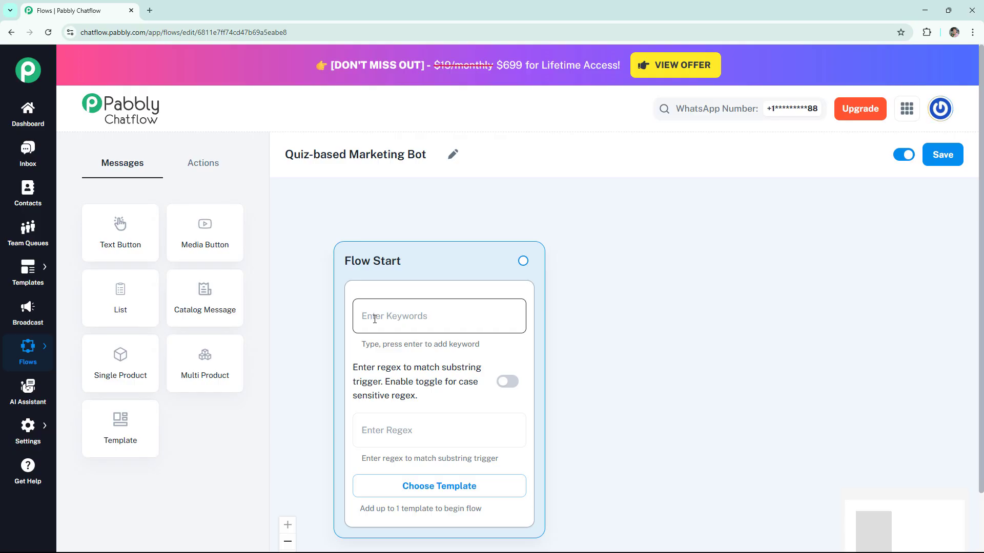
- Set the Flow Start trigger regex to [\s\S]+ and enable case-sensitive regex matching
left_click(378, 439)
left_click(379, 439)
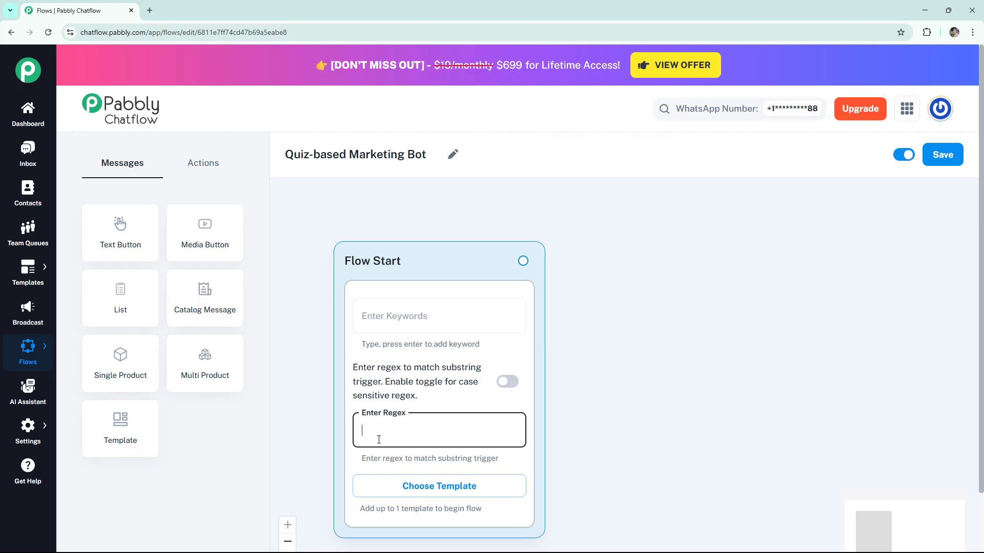
type("[\\s\\S]+")
left_click(506, 385)
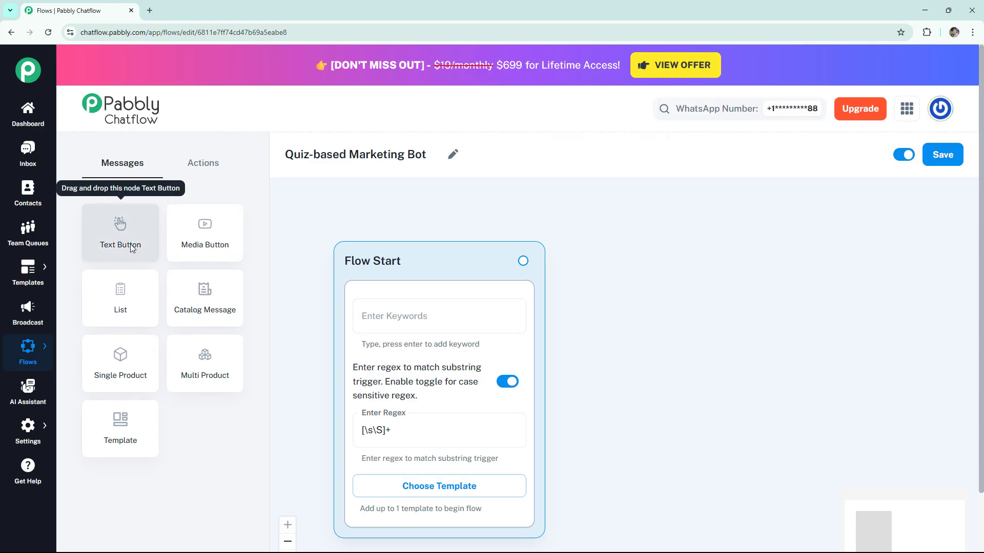
- Add a Text Button message: "👋 Hey there! Want to discover the best workout plan for your fitness goals? Take this quick 60-second quiz and get personalized tips"
left_click_drag(131, 249, 672, 274)
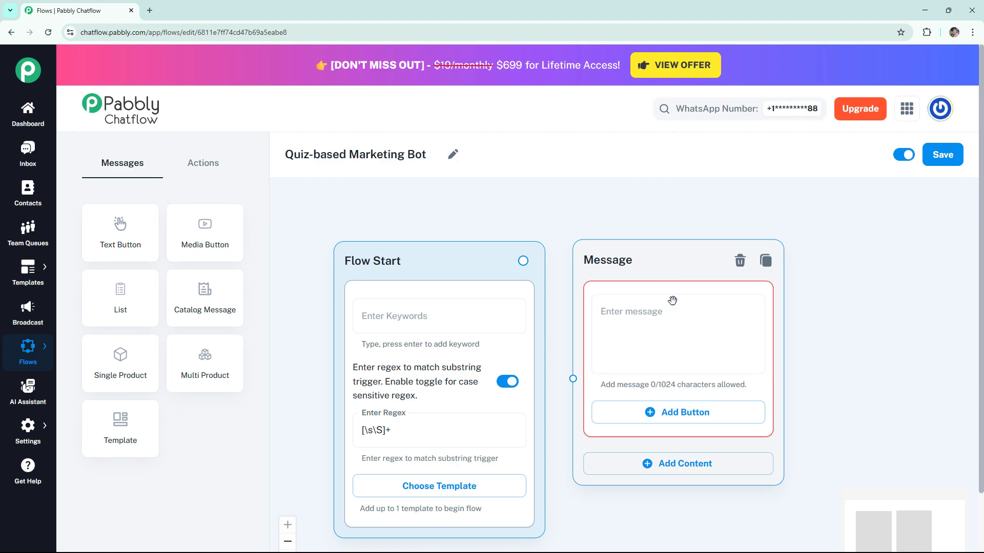
left_click(660, 330)
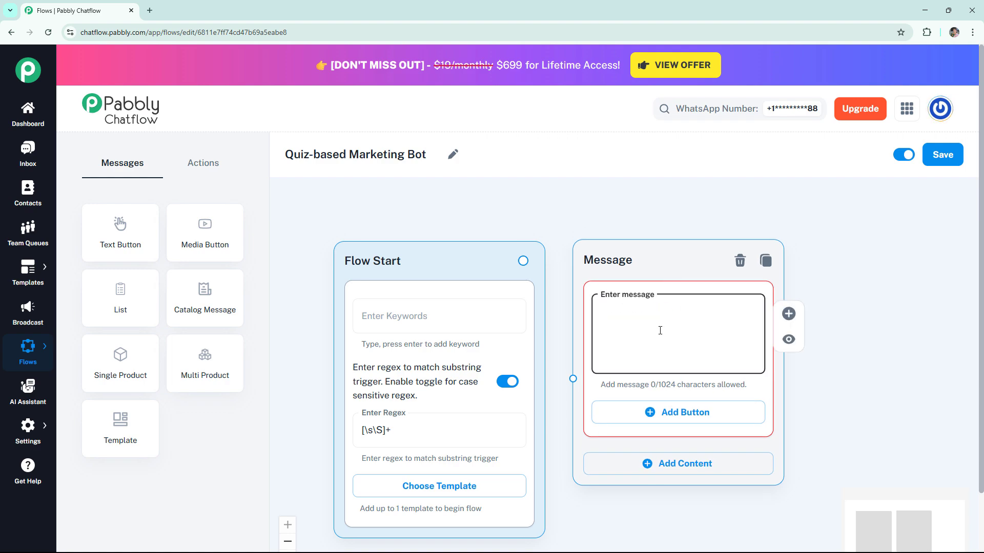
type("👋 Hey there! Want to discover the best workout plan for your fitness goals? 🏋️ Take this quick 60-second quiz and get personalized tips 🎯")
left_click(788, 339)
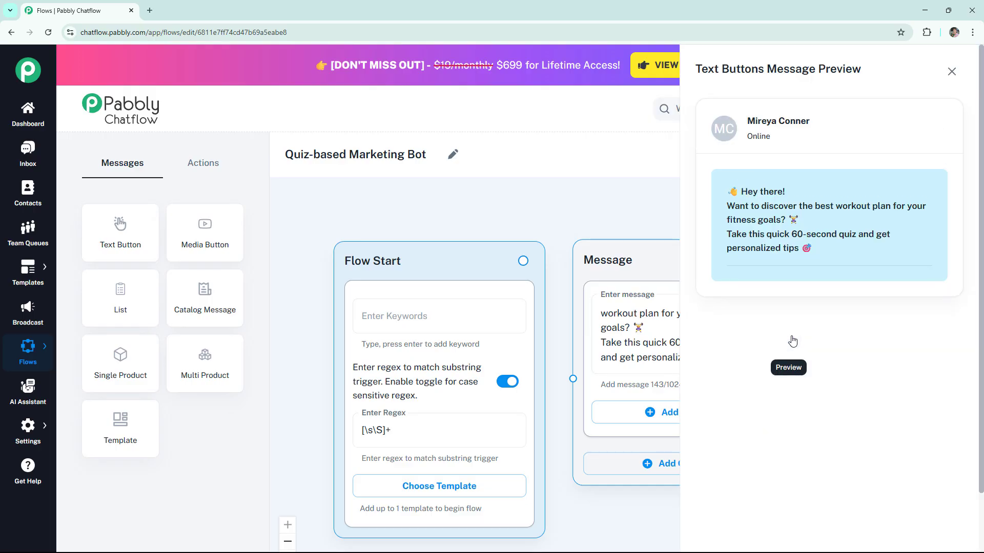
left_click(951, 71)
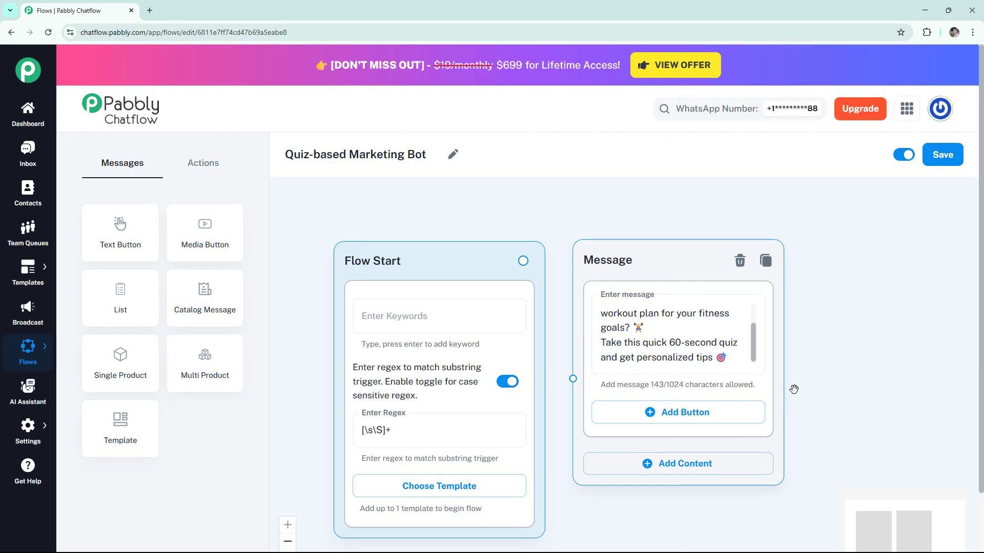
- Add the buttons "Let's go!" and "Not now!" to the message and connect Flow Start to it
left_click(717, 416)
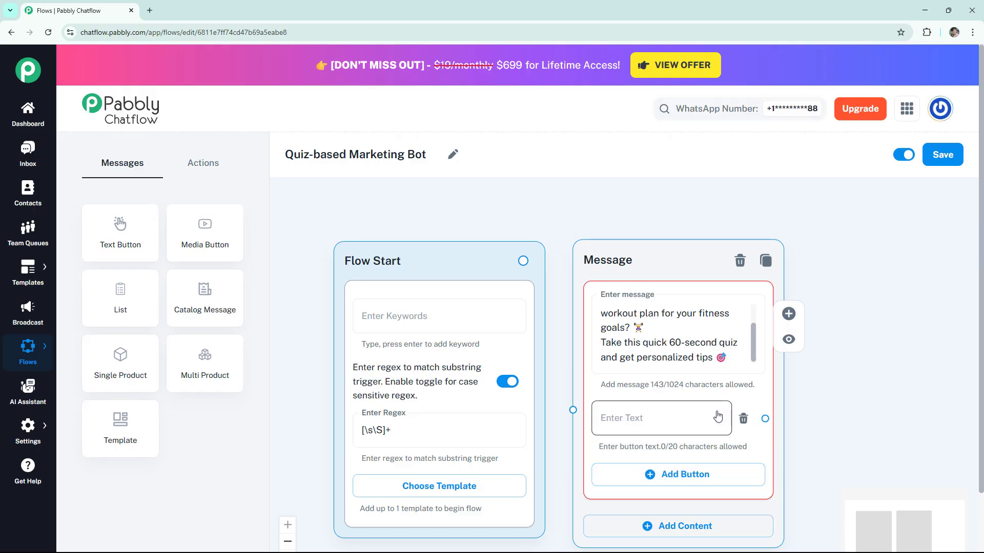
type("Let's go!")
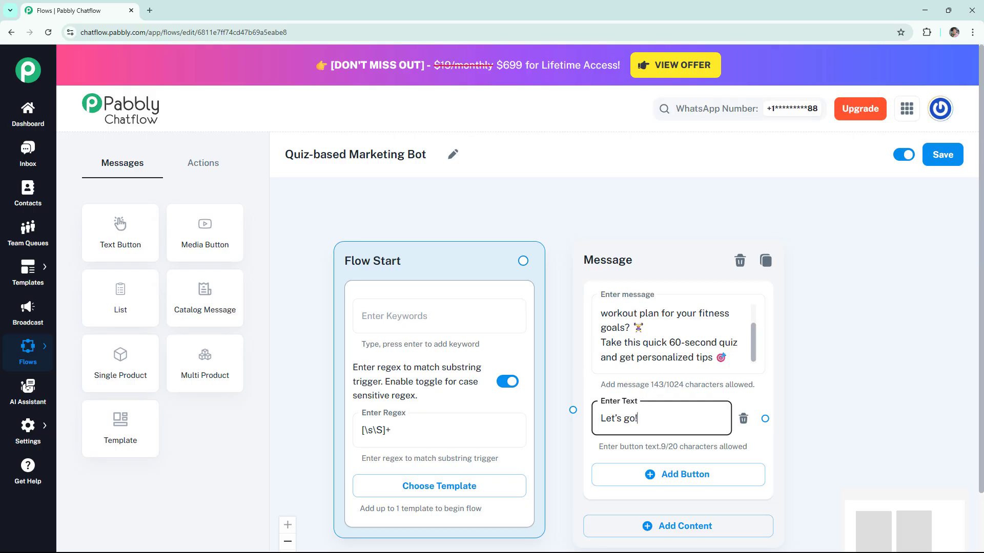
left_click(677, 475)
type("Not n")
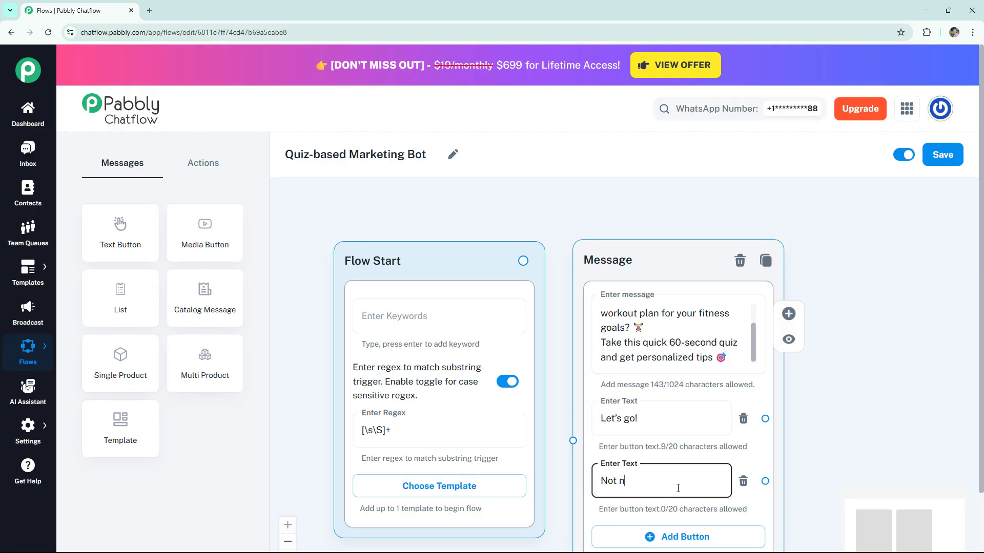
type("ow!")
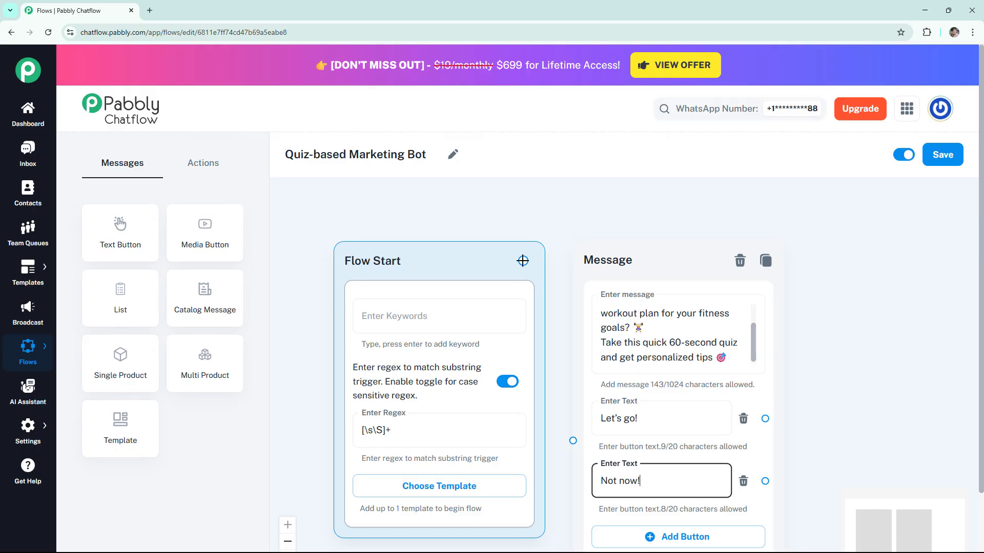
left_click_drag(522, 261, 572, 440)
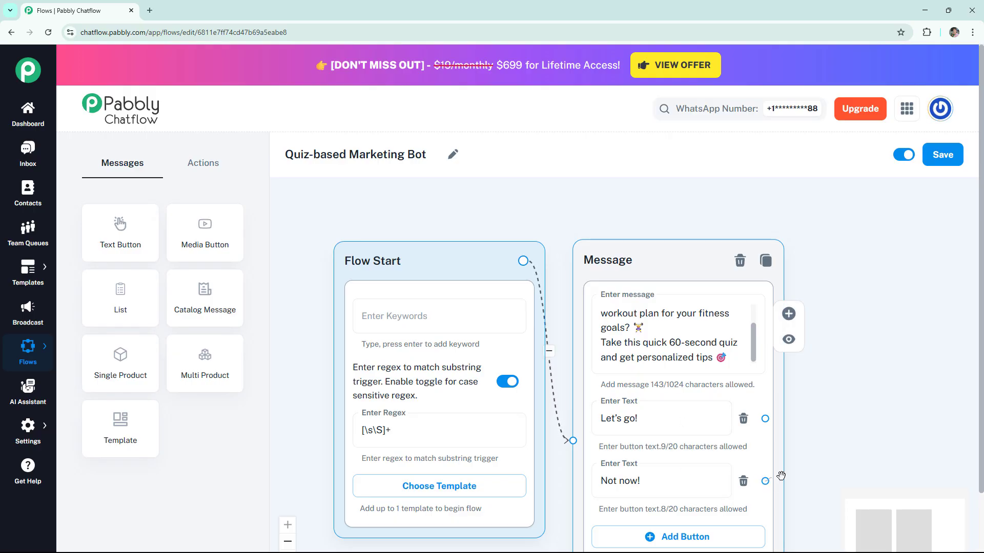
- Connect the "Not now!" button to a new Text + Button message reading "That's okay, some other time maybe. Have a good day!"
left_click_drag(765, 481, 826, 498)
scroll(837, 461, "down", 4)
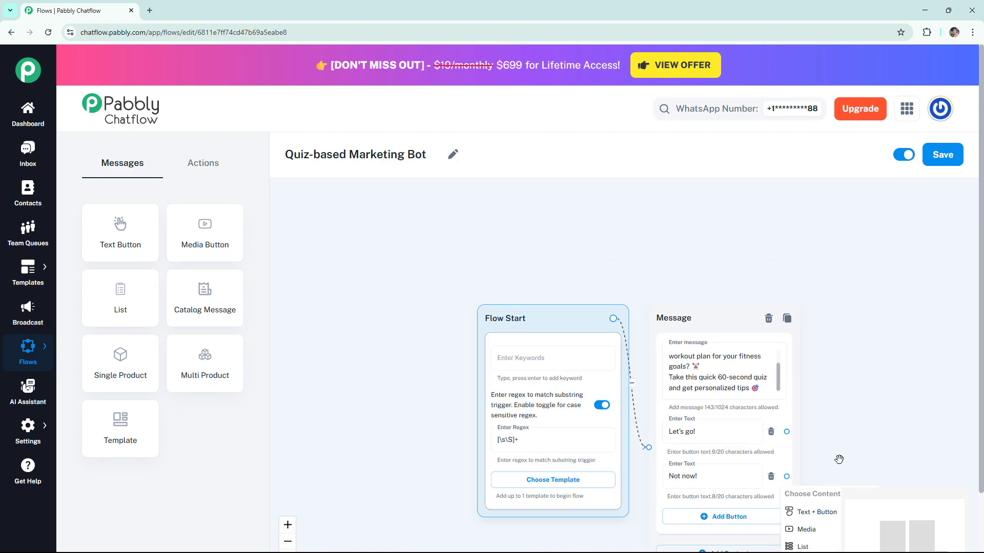
left_click_drag(815, 454, 727, 388)
left_click(687, 388)
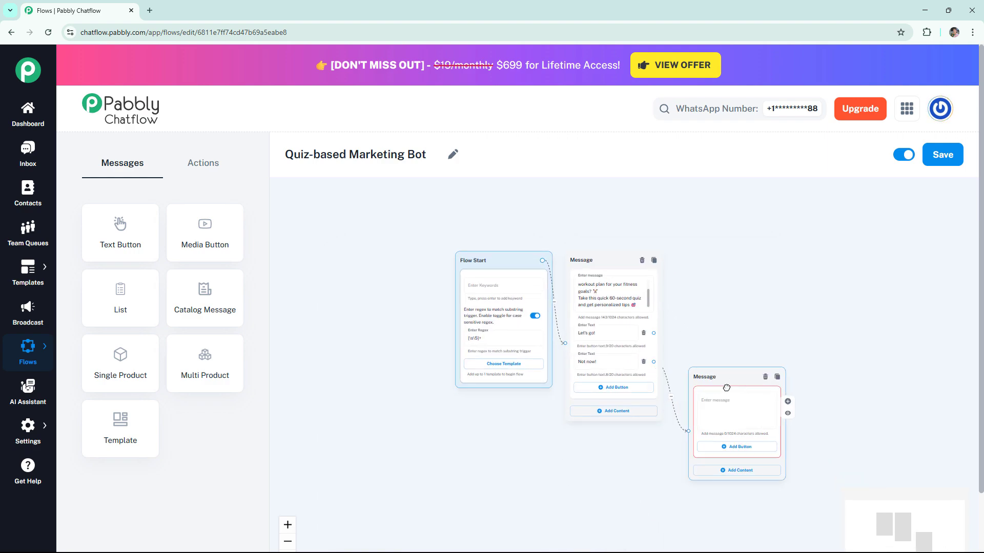
left_click(729, 393)
type("That's okay, some other time maybe. Have a good day!")
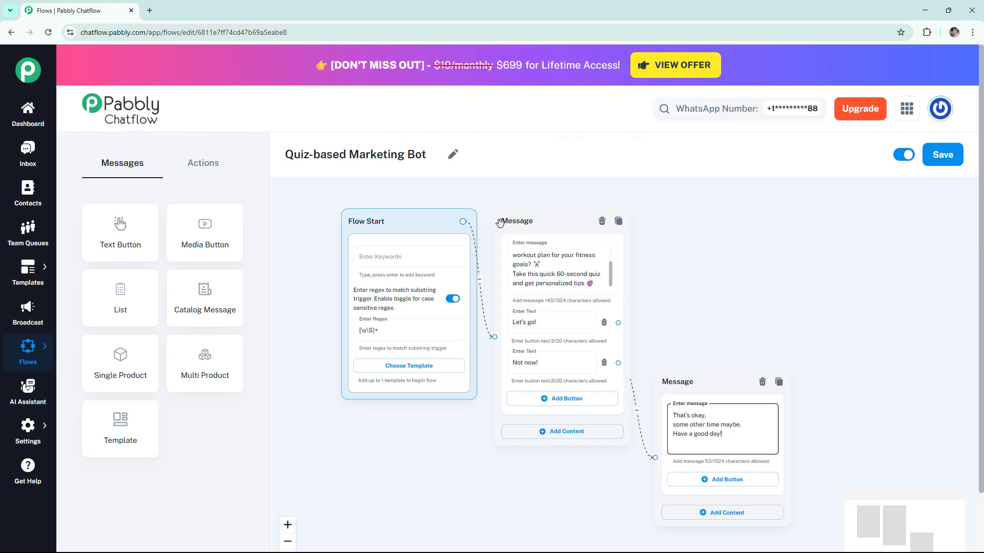
- Add an Ask Question node with the message "First things first – what's your name?" and save the flow
left_click(218, 173)
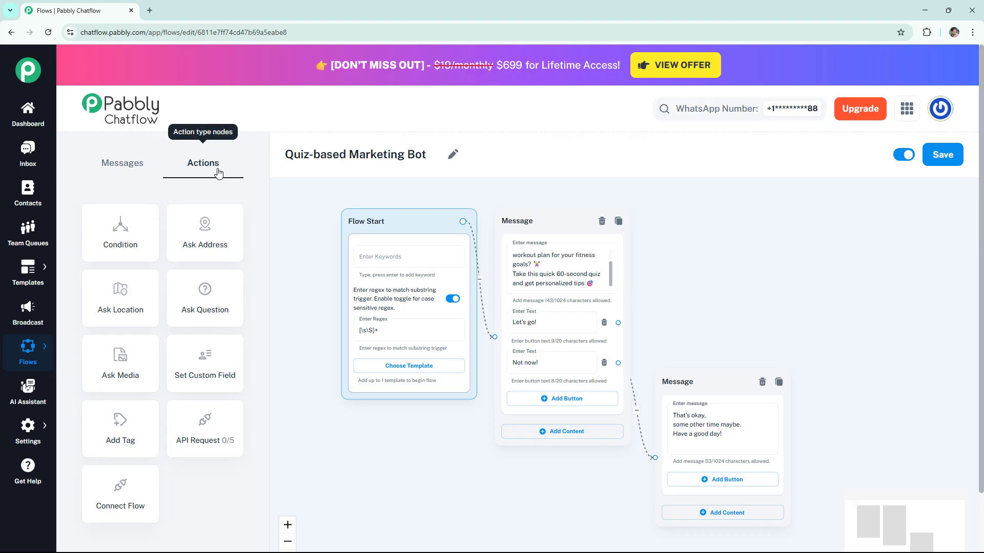
left_click(220, 323)
left_click_drag(450, 312, 676, 276)
left_click(704, 307)
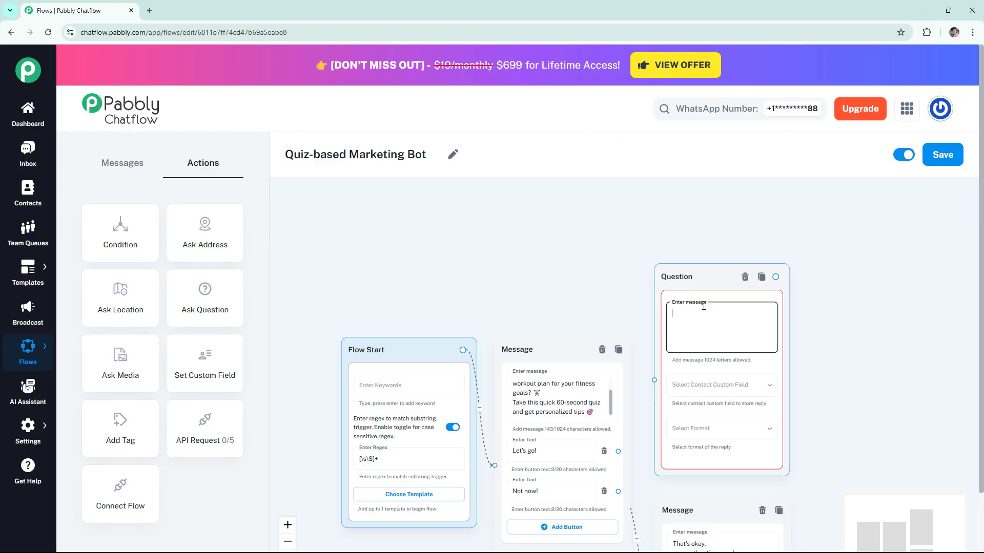
type("First things first – what's your name?")
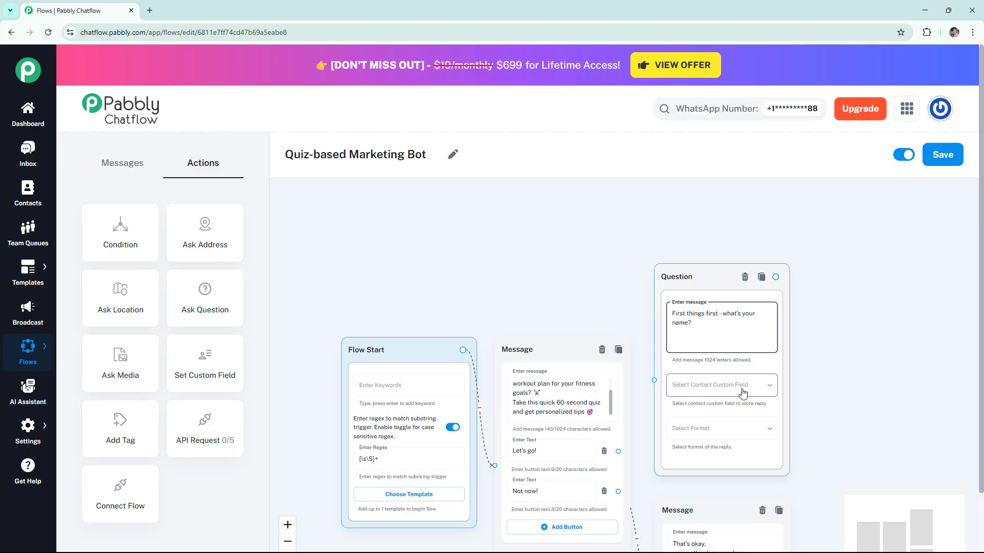
left_click(946, 164)
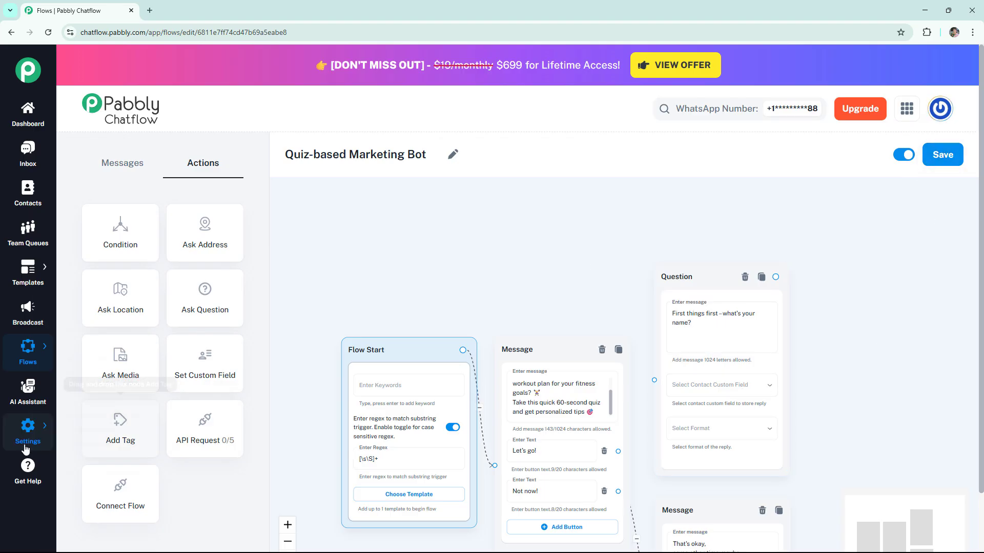
- Inspect the contact custom fields in the settings, including a blank new field row, and return to the flow
mouse_move(29, 433)
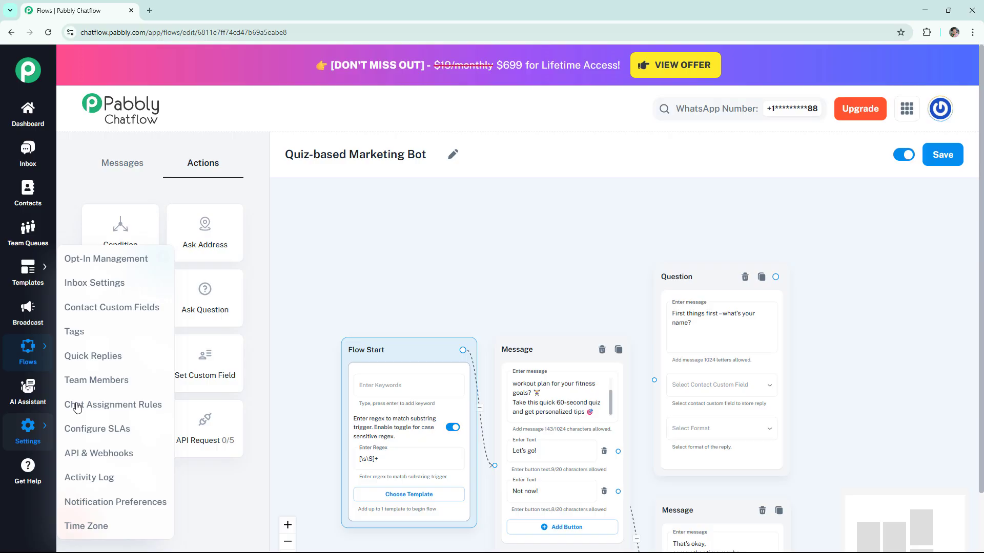
left_click(107, 318)
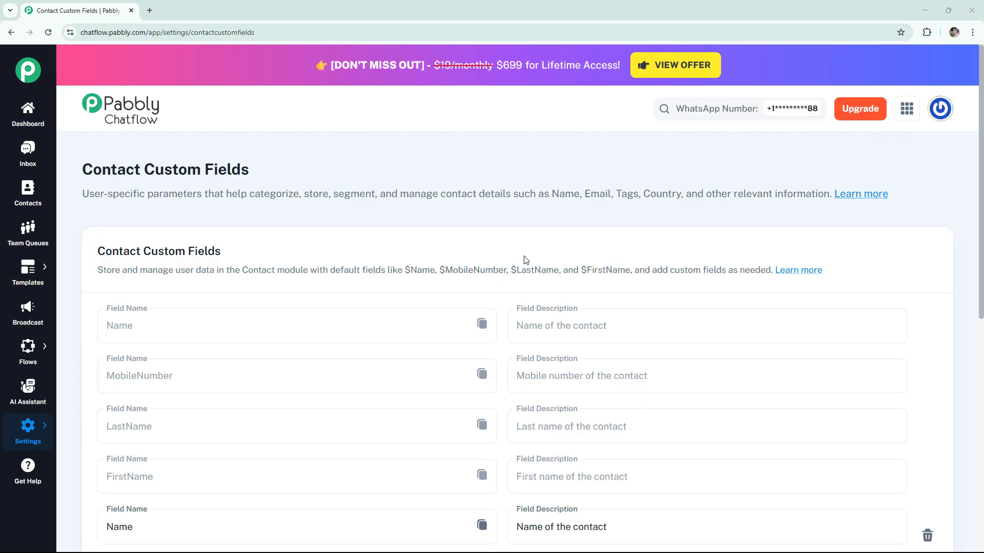
scroll(648, 323, "down", 8)
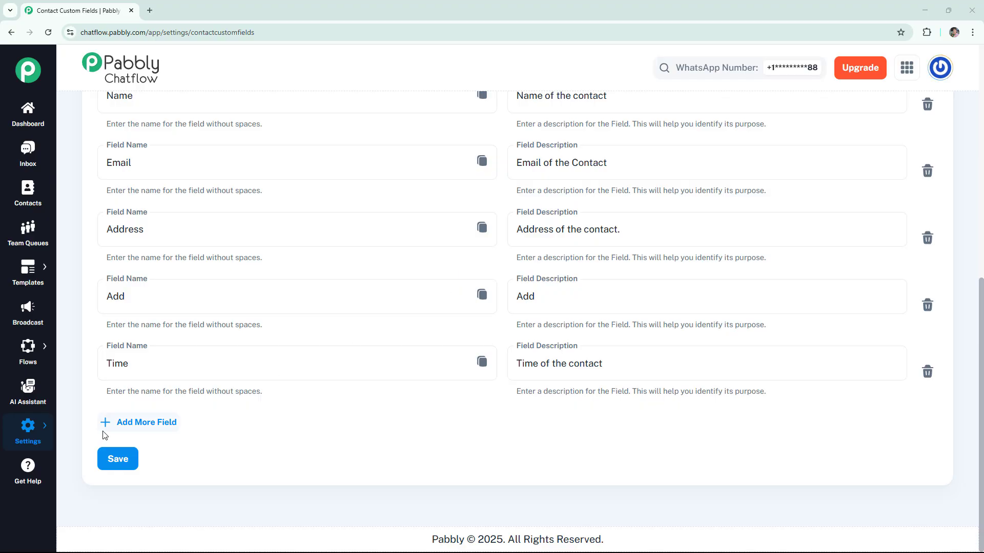
left_click(134, 423)
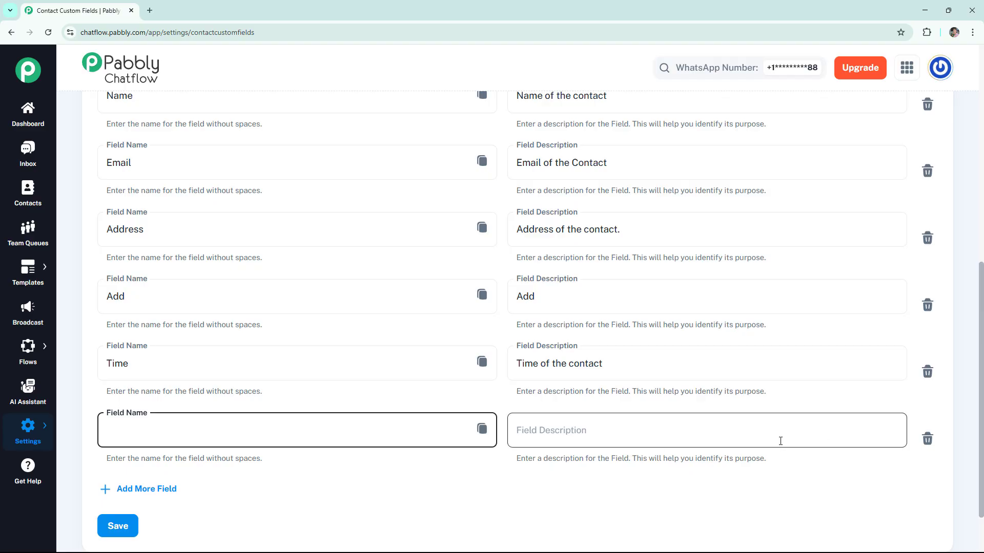
left_click(11, 32)
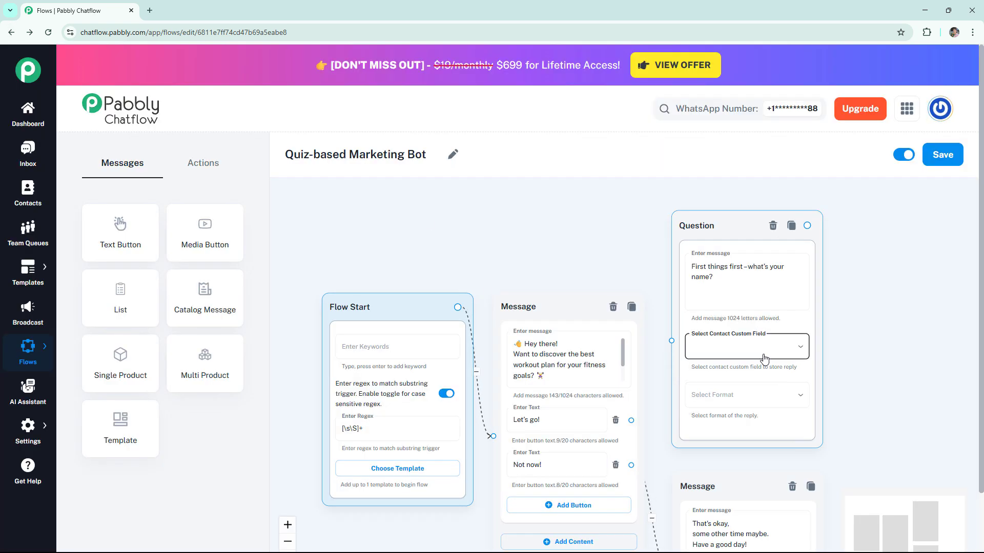
- Store the name question's reply in the Name contact custom field and set its reply format to Text
left_click(763, 358)
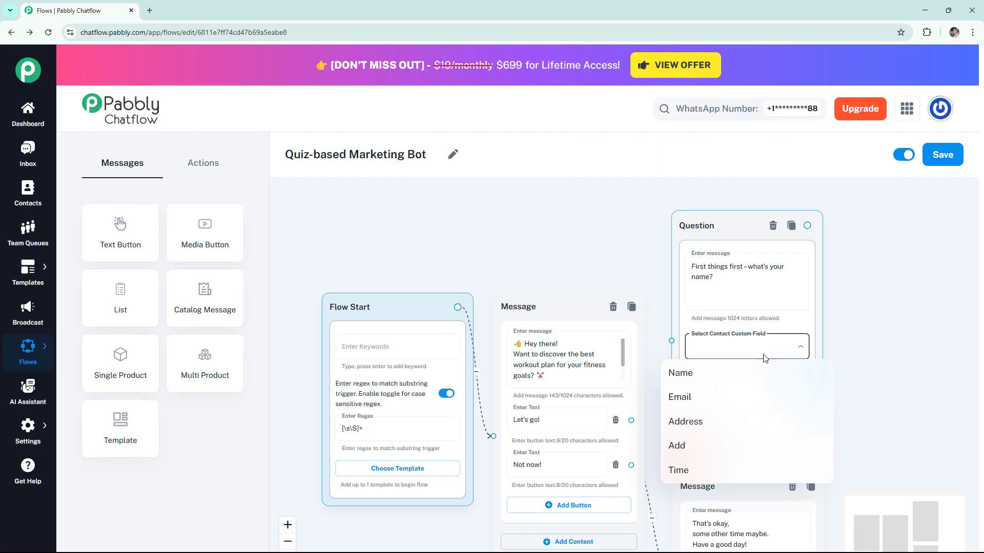
left_click(724, 375)
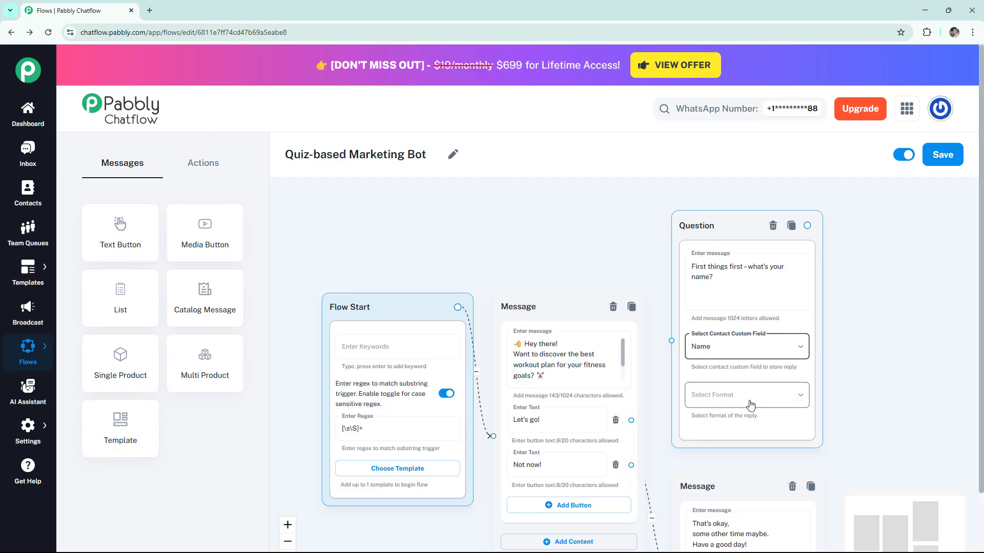
left_click(750, 405)
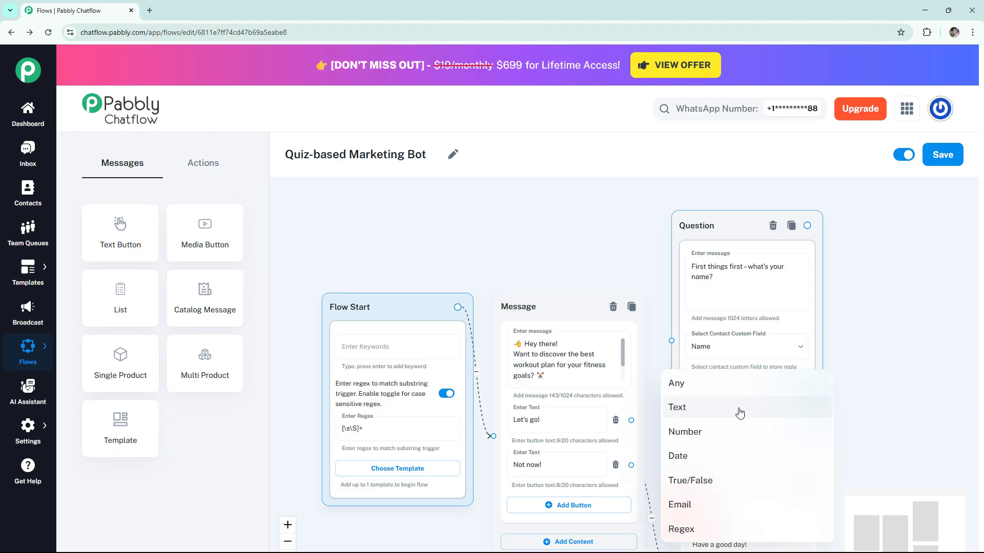
left_click(739, 413)
- Connect the "Let's go!" button of the greeting message to the name question
scroll(698, 378, "down", 2)
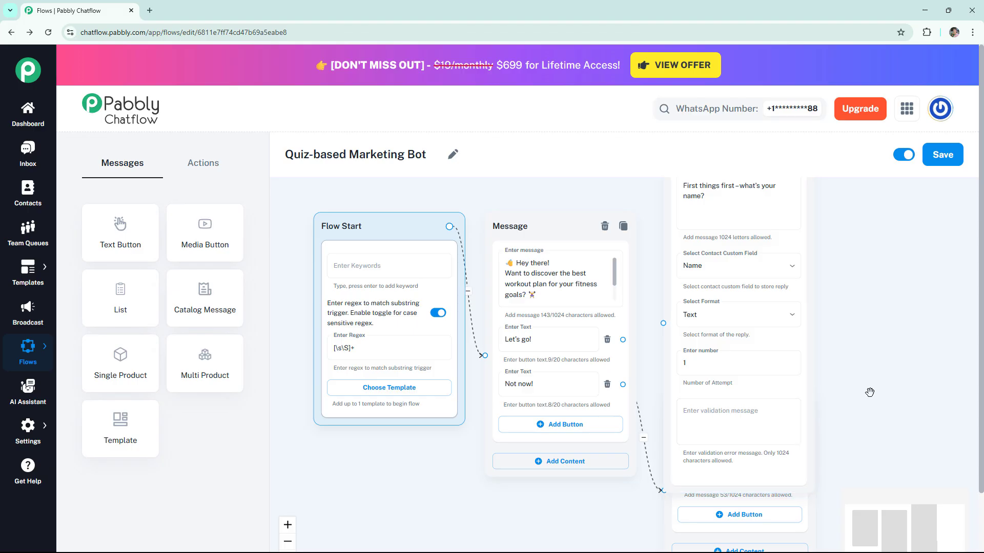
scroll(873, 391, "down", 3)
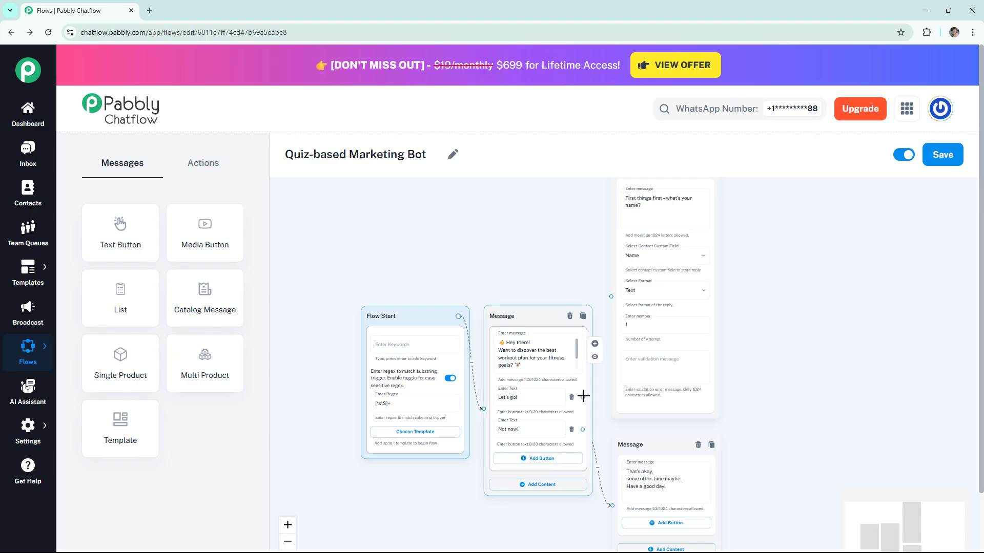
left_click_drag(584, 396, 611, 297)
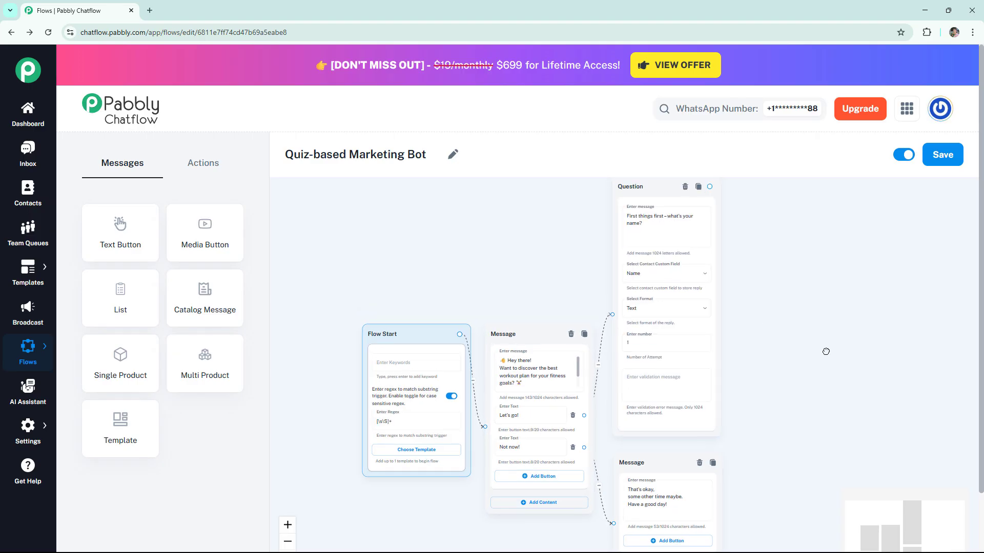
- Connect the name question to a new text message reading "Awesome, $Name! What's your primary fitness goal?"
left_click_drag(826, 351, 833, 386)
left_click(673, 265)
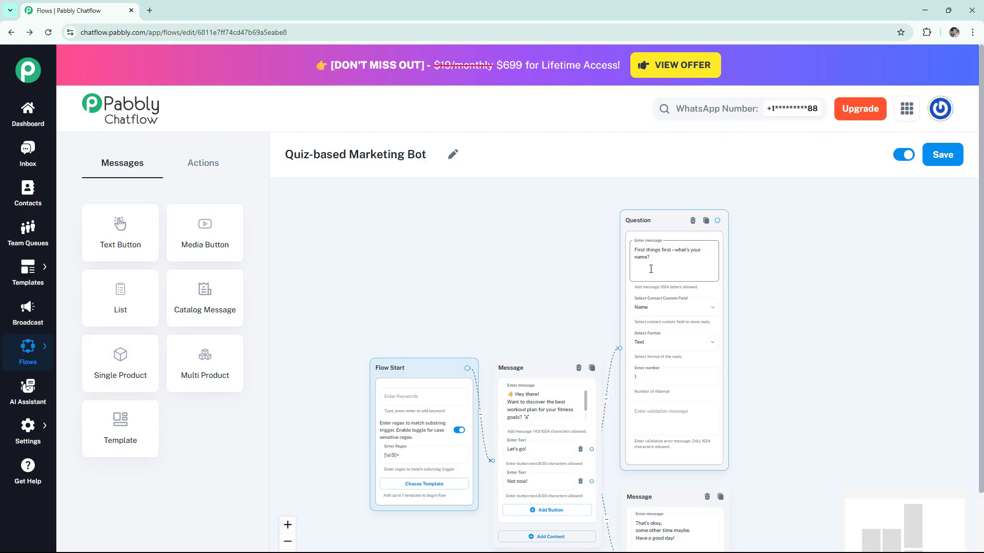
left_click_drag(717, 222, 768, 208)
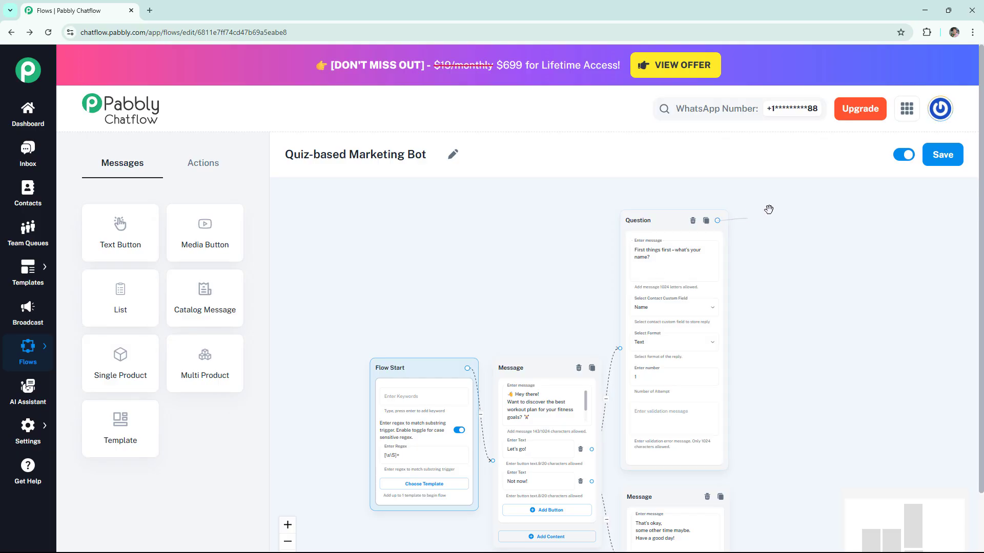
left_click(769, 231)
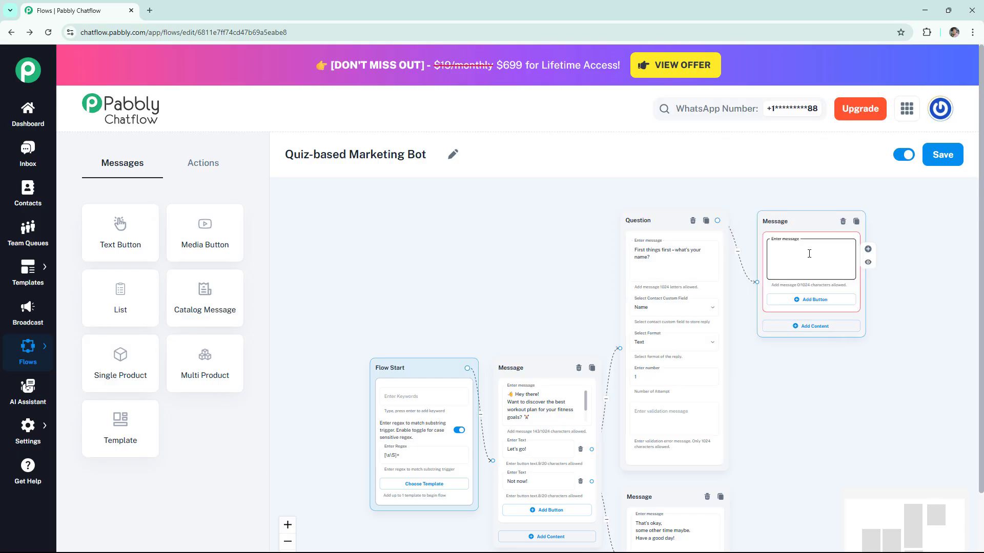
type("Awesome, $Name! What's your primary fitness goal?")
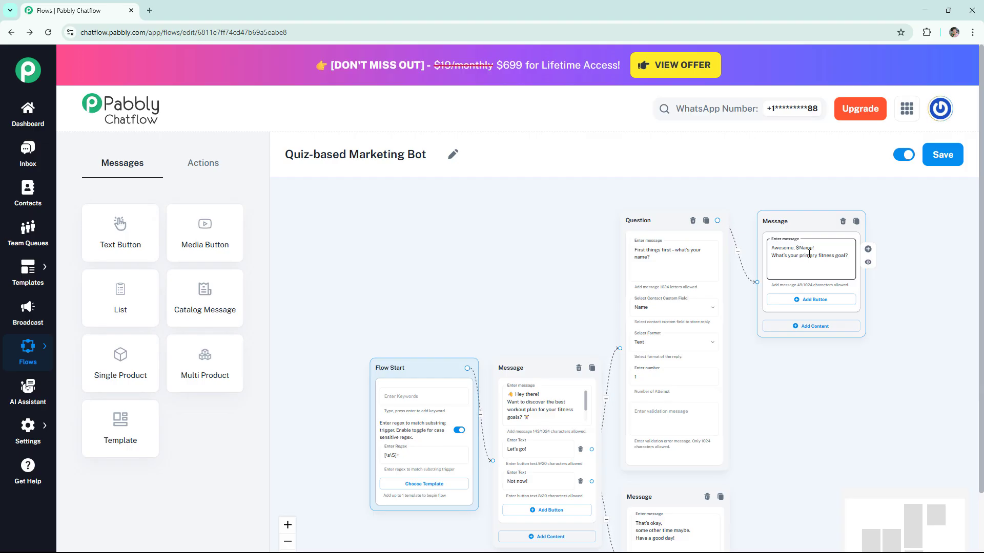
- Add the buttons "Lose weight", "Build muscle" and "Stay active" to the fitness goal message
left_click(805, 299)
left_click(784, 303)
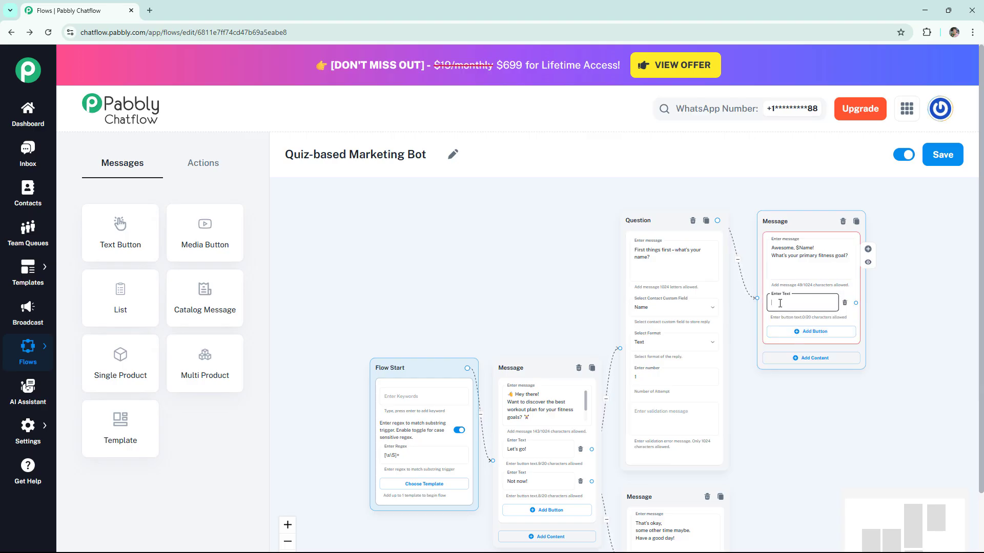
type("Lose weight")
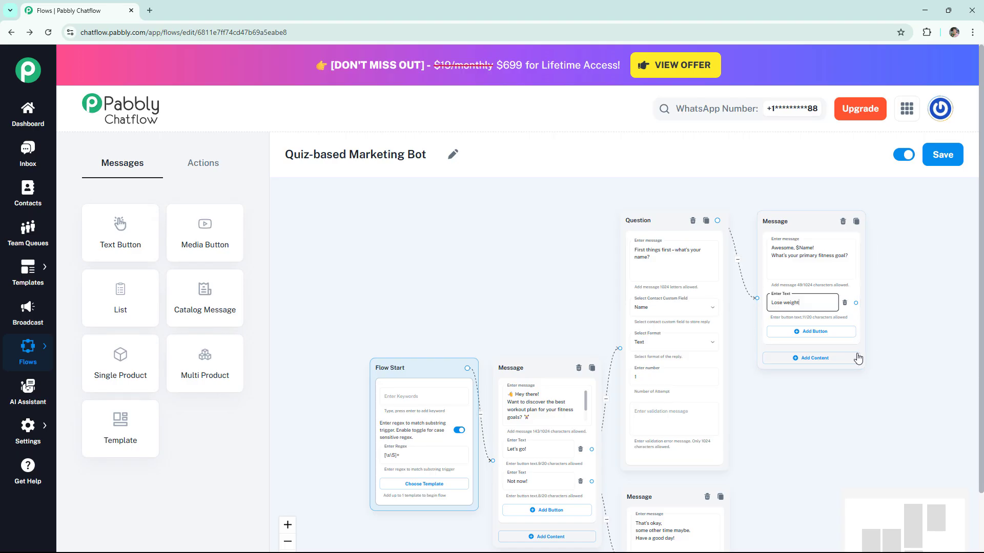
left_click(784, 332)
left_click(784, 335)
type("Build muscle")
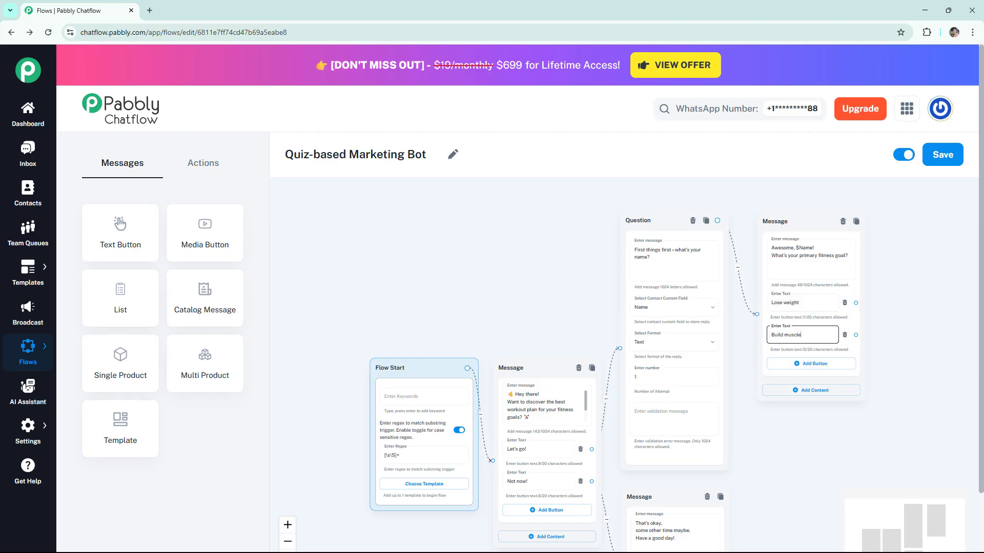
left_click(814, 363)
left_click(802, 367)
type("Stay active")
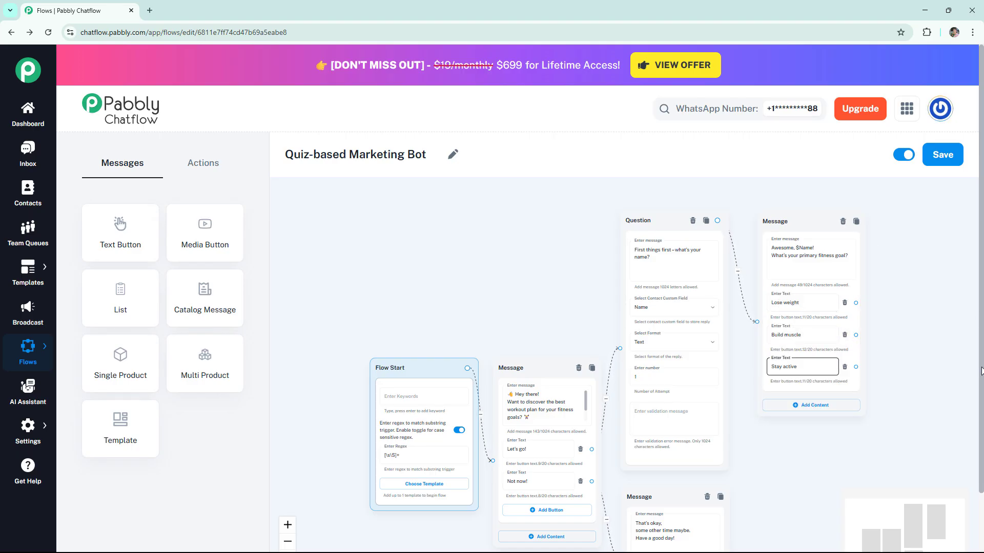
left_click(892, 308)
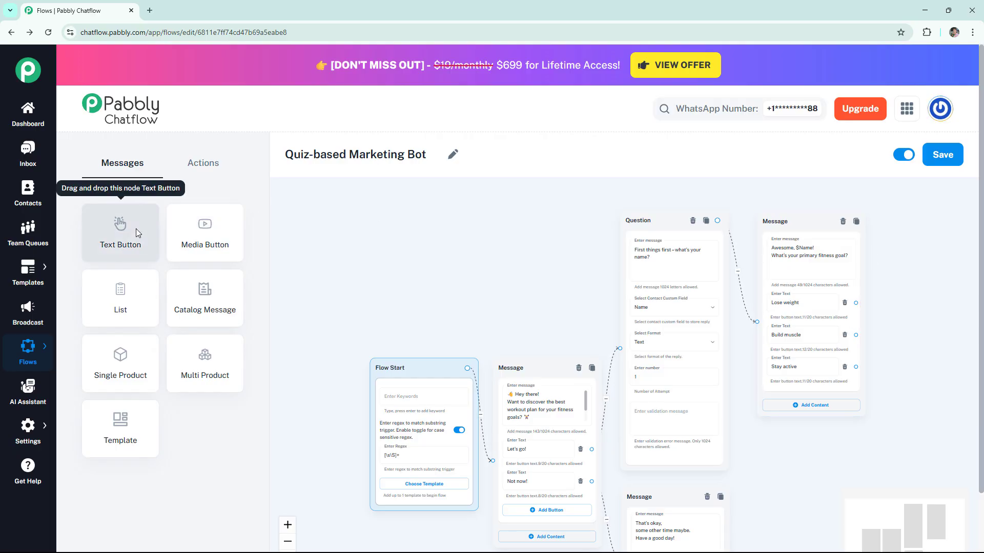
- Add a Text Button message beside the fitness goal message reading "What type of workouts do you prefer?"
left_click_drag(137, 233, 919, 348)
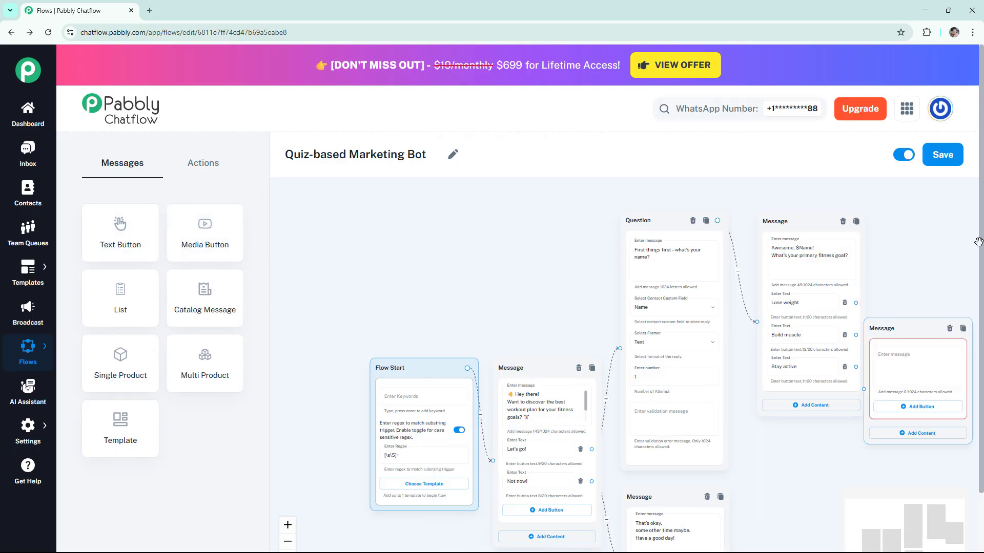
left_click_drag(979, 242, 803, 224)
left_click(793, 262)
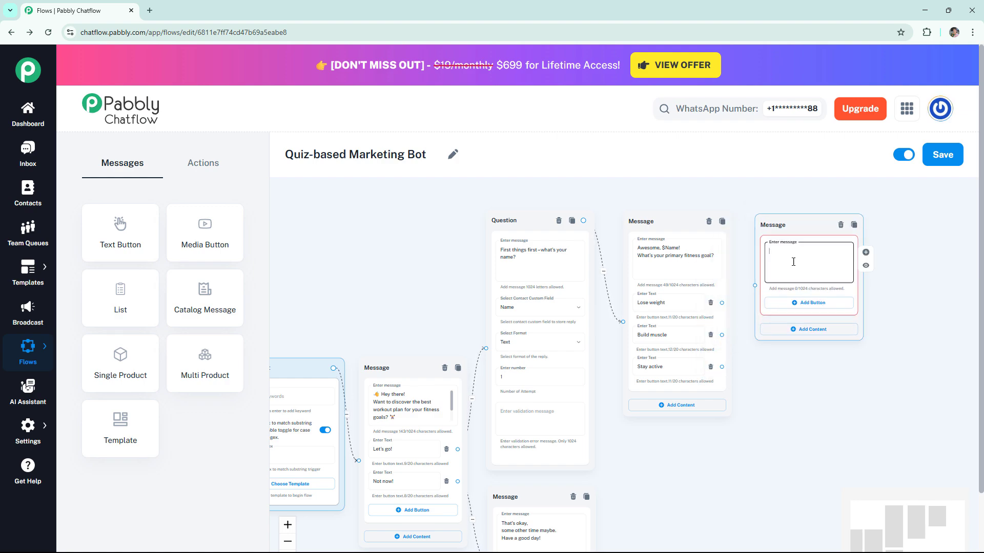
type("What type of workouts do you prefer?")
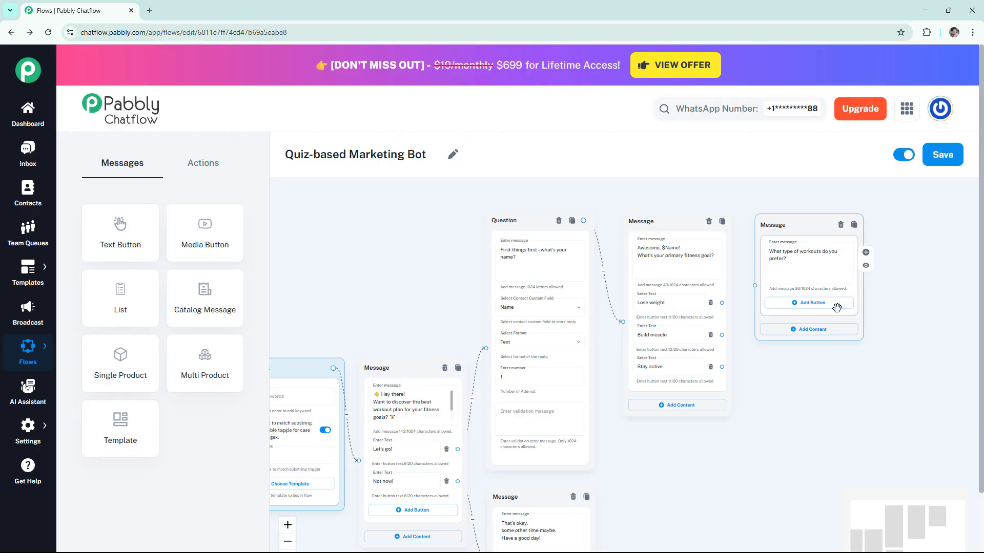
- Add the buttons "Gym workouts 🏋️", "Yoga 🧘" and "Pilates" to the workout preference message
left_click(815, 303)
left_click(812, 302)
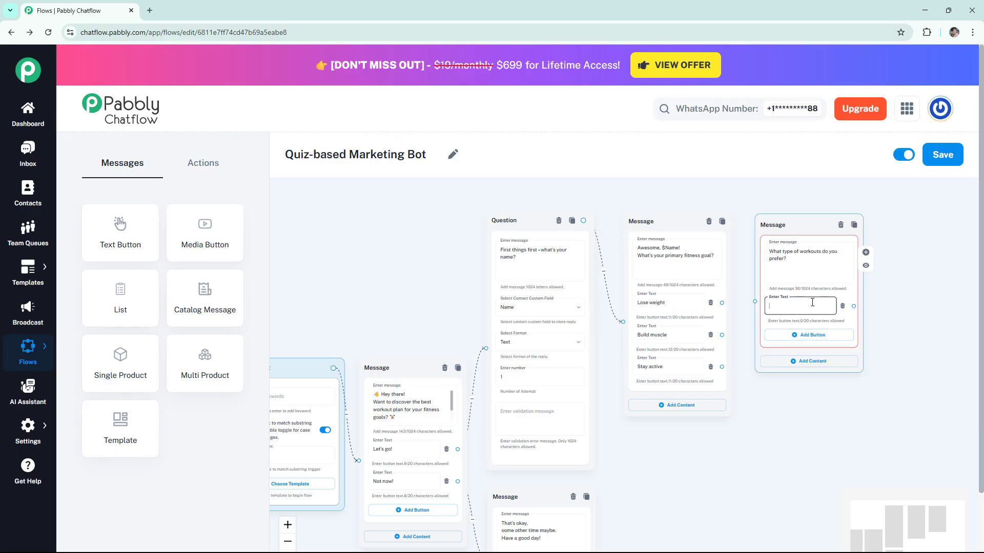
type("Gym workouts 🏋️")
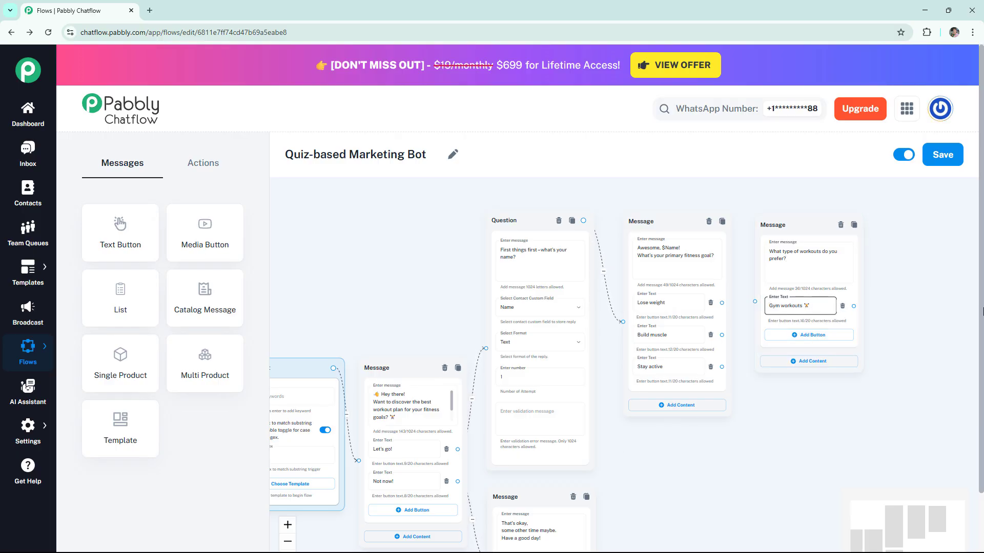
left_click(792, 335)
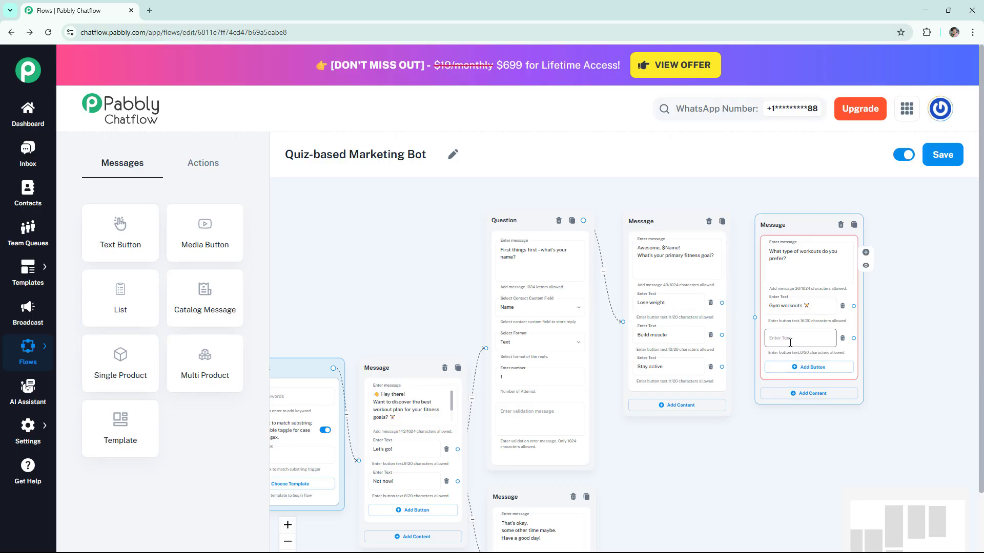
left_click(790, 342)
type("Yoga 🧘")
left_click(805, 368)
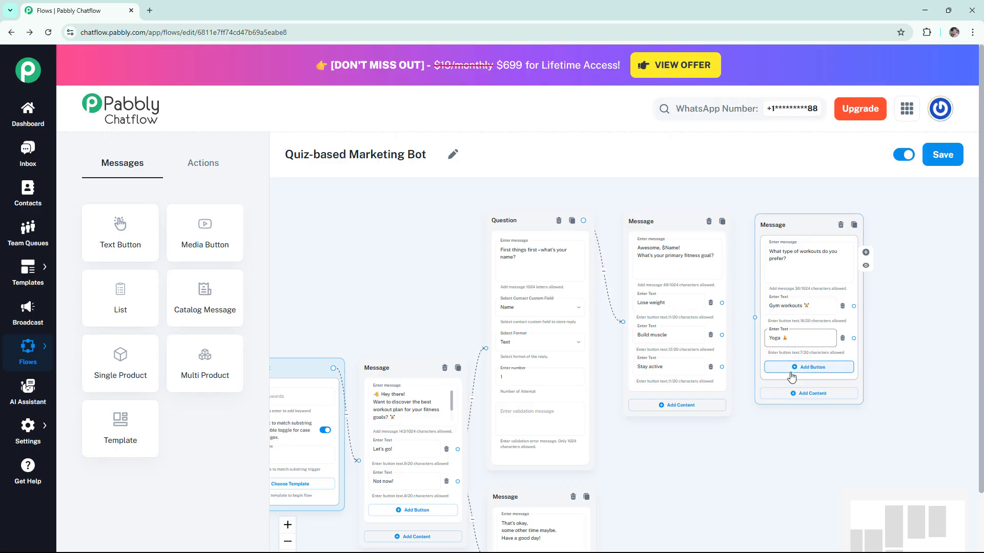
left_click(805, 370)
type("Pilates")
left_click(823, 431)
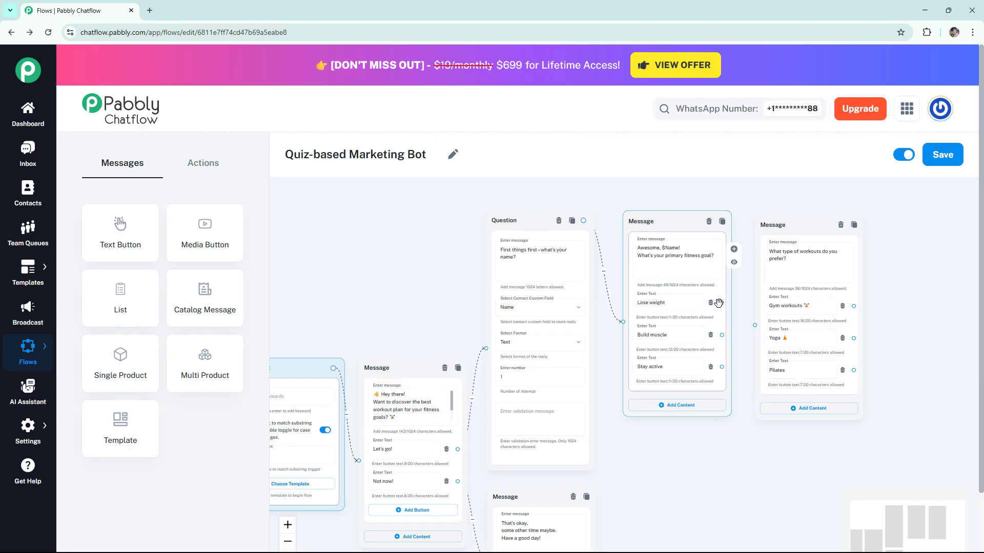
- Connect the "Lose weight", "Build muscle" and "Stay active" buttons to the workout preference message
left_click_drag(721, 303, 755, 325)
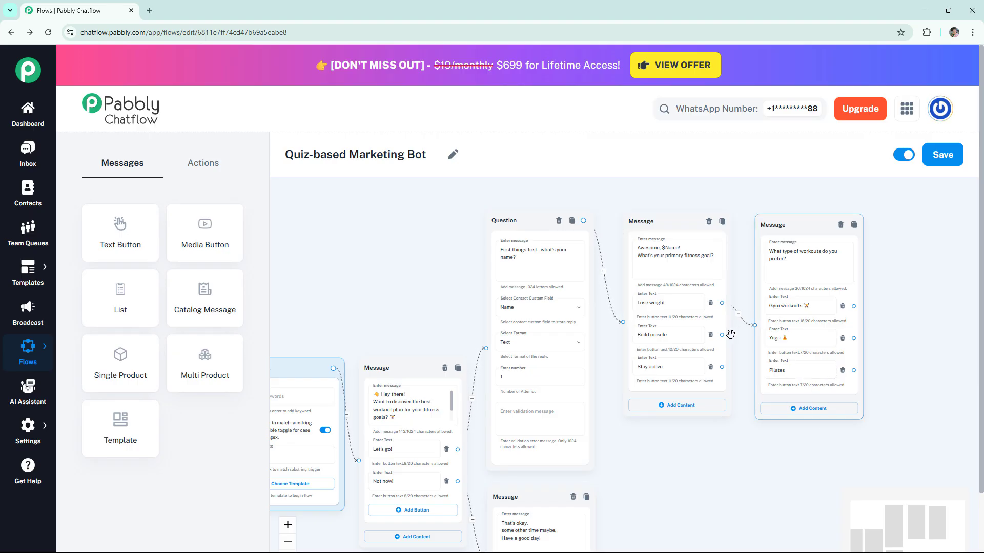
left_click(738, 314)
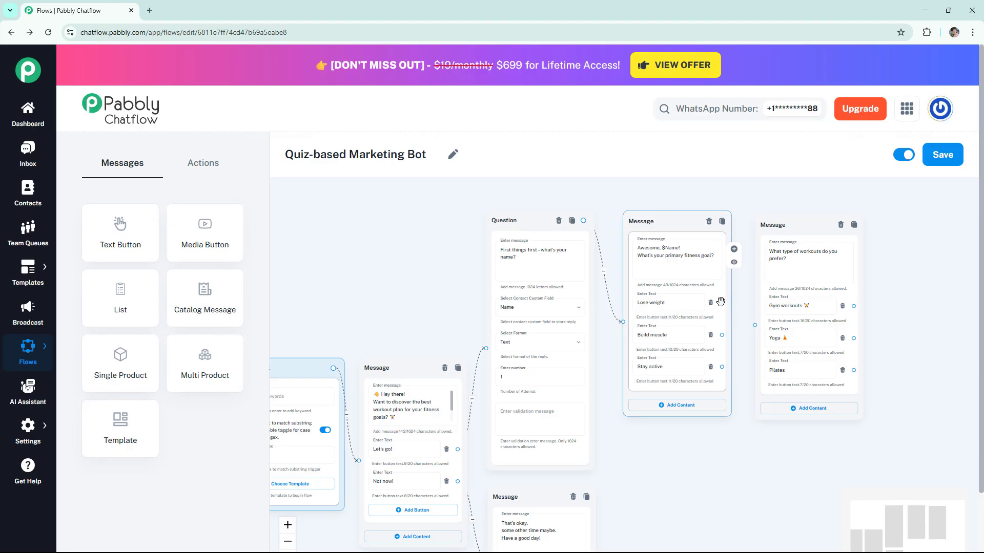
left_click_drag(722, 302, 756, 322)
left_click_drag(721, 335, 754, 325)
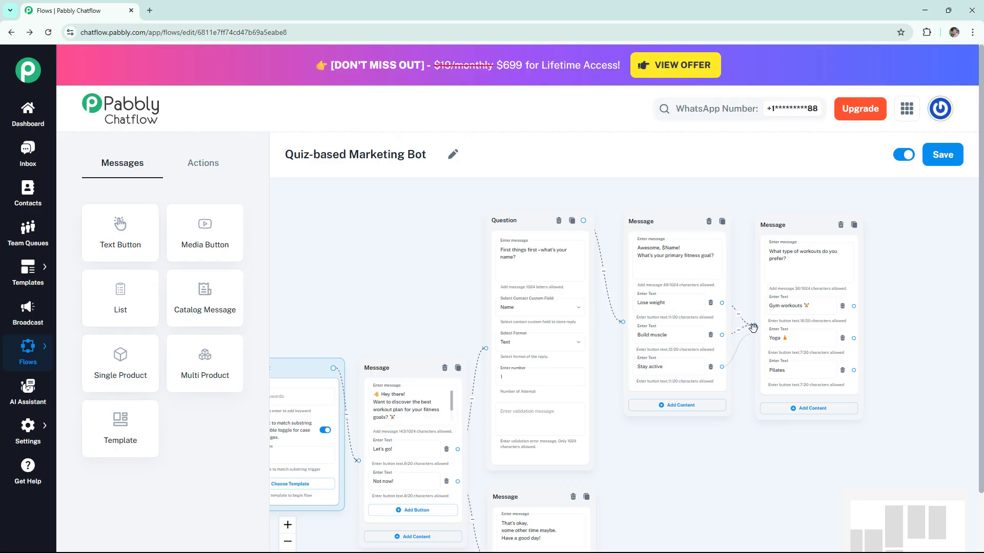
- Add a Text Button message beside the workout preference message, starting "Thanks for sharing, $Name!" and recommending Gym workouts with Pilates focused on building muscle
left_click(121, 251)
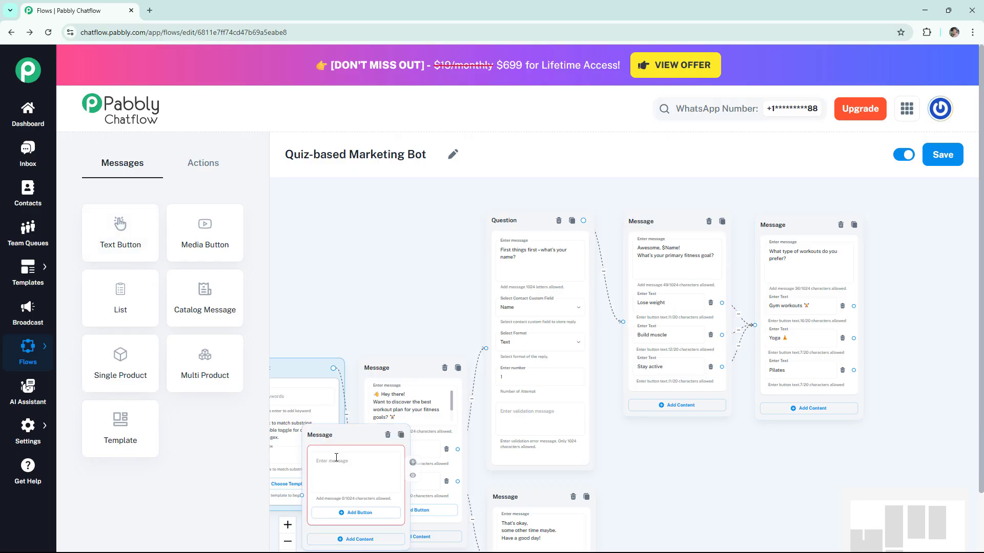
left_click_drag(341, 435, 915, 224)
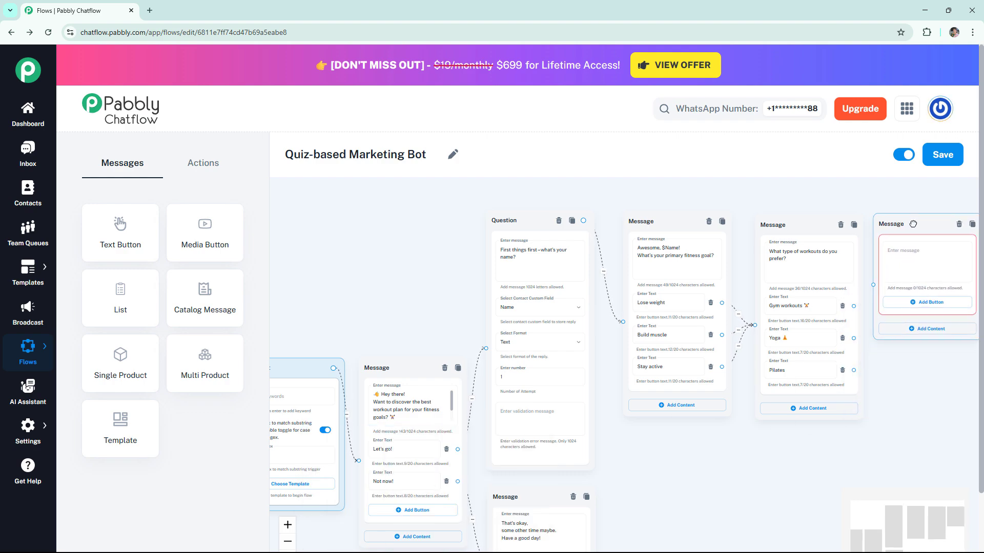
left_click(917, 255)
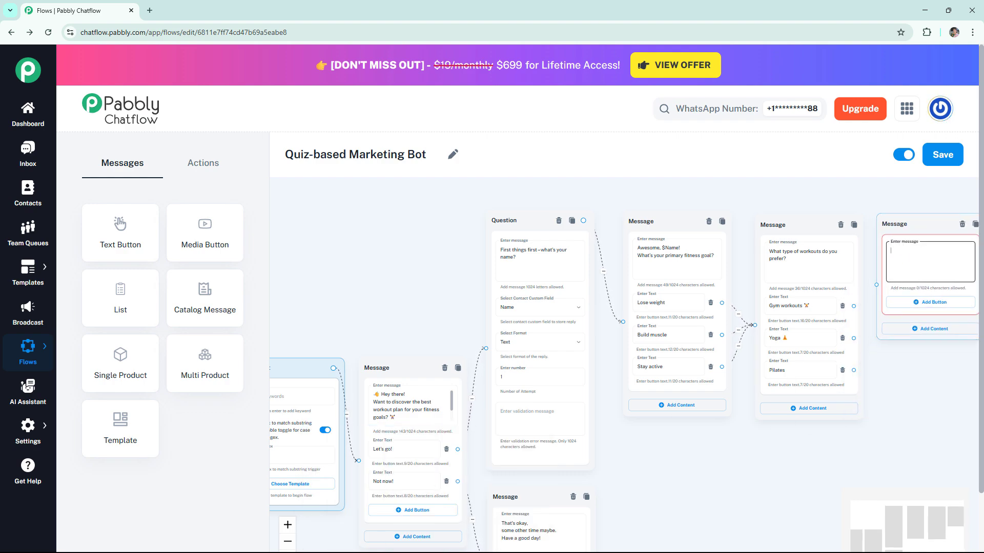
key("ctrl+v")
- Preview the thank-you message and review the layout of the complete flow
left_click(869, 248)
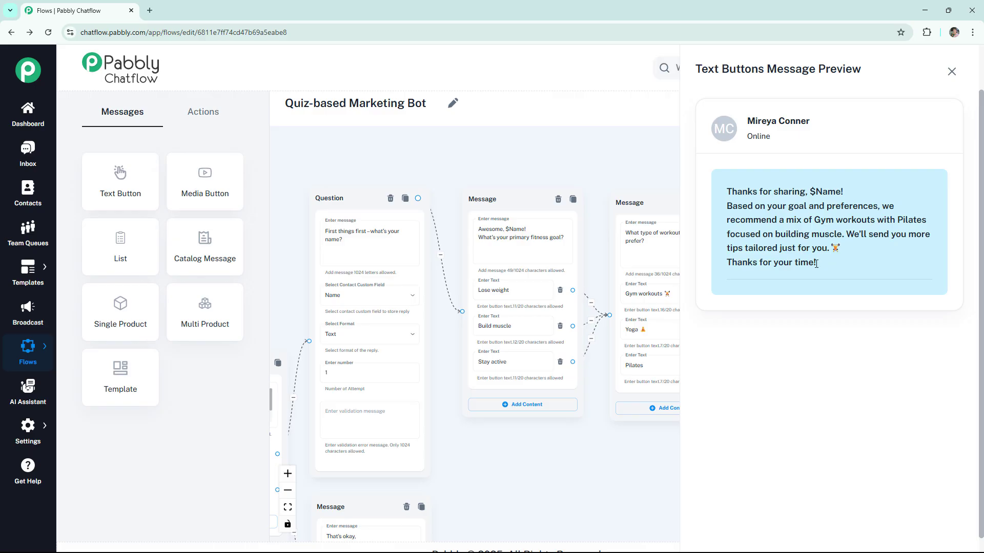
left_click(951, 72)
scroll(808, 349, "down", 3)
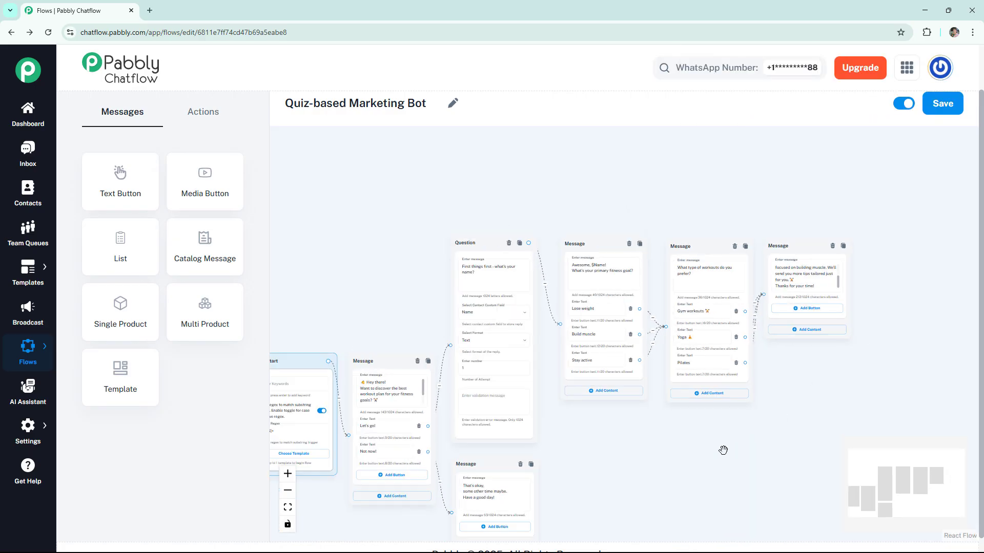
left_click_drag(723, 450, 786, 410)
scroll(397, 472, "up", 1)
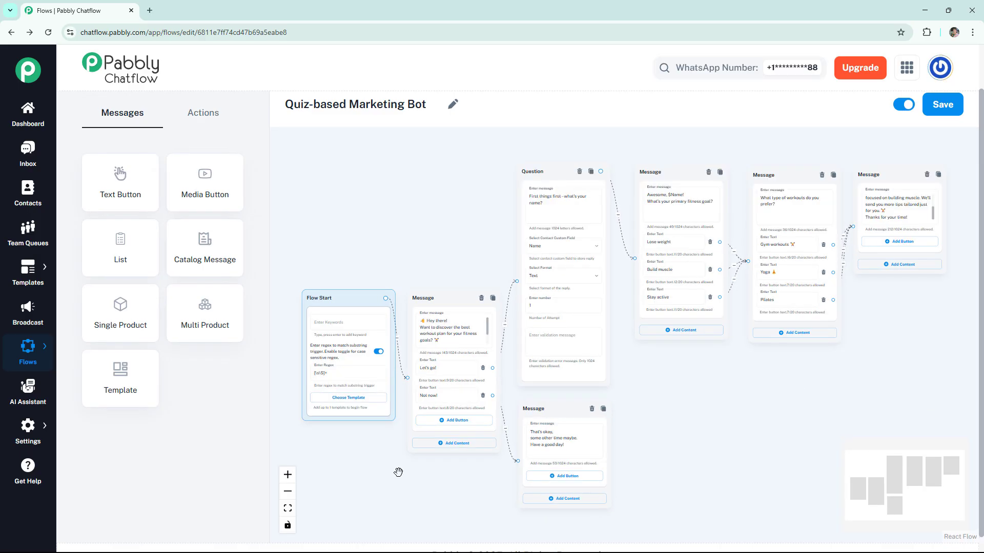